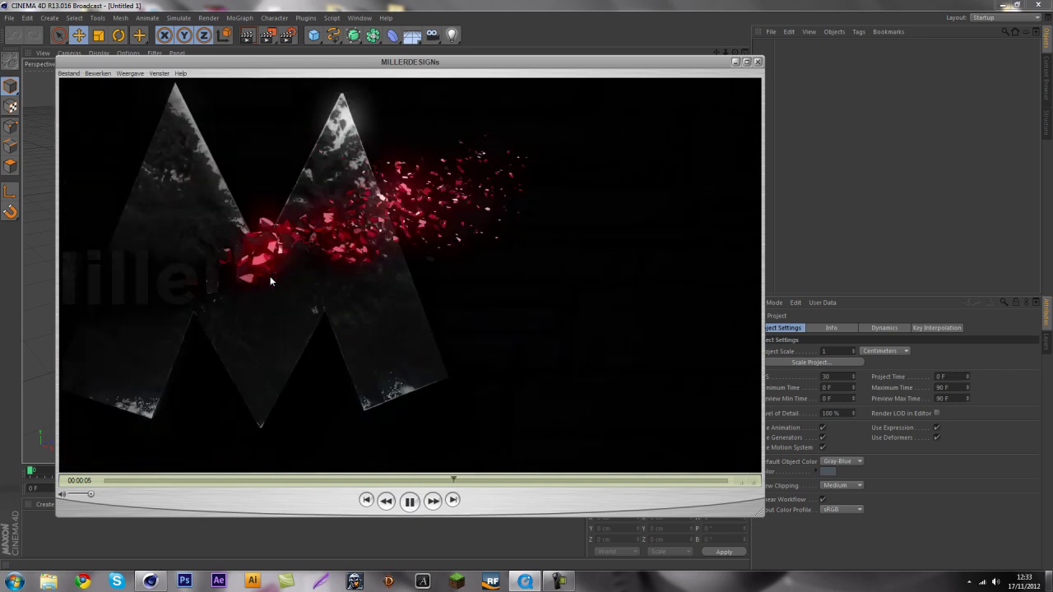
Step: Pause the M logo reference video and scrub it from the 4-second mark to the 5-second mark
key("space")
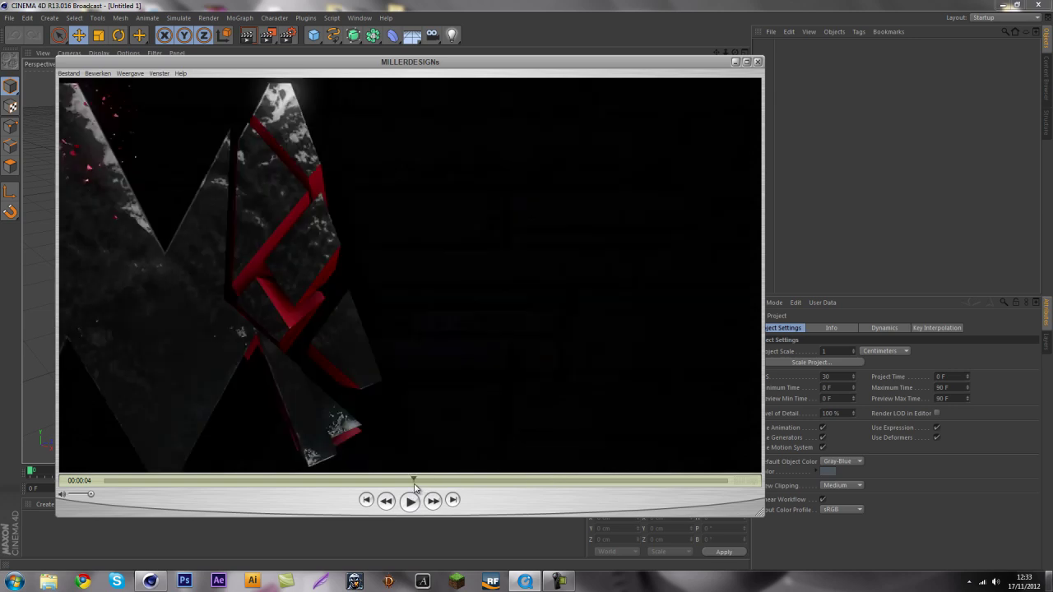
left_click(413, 480)
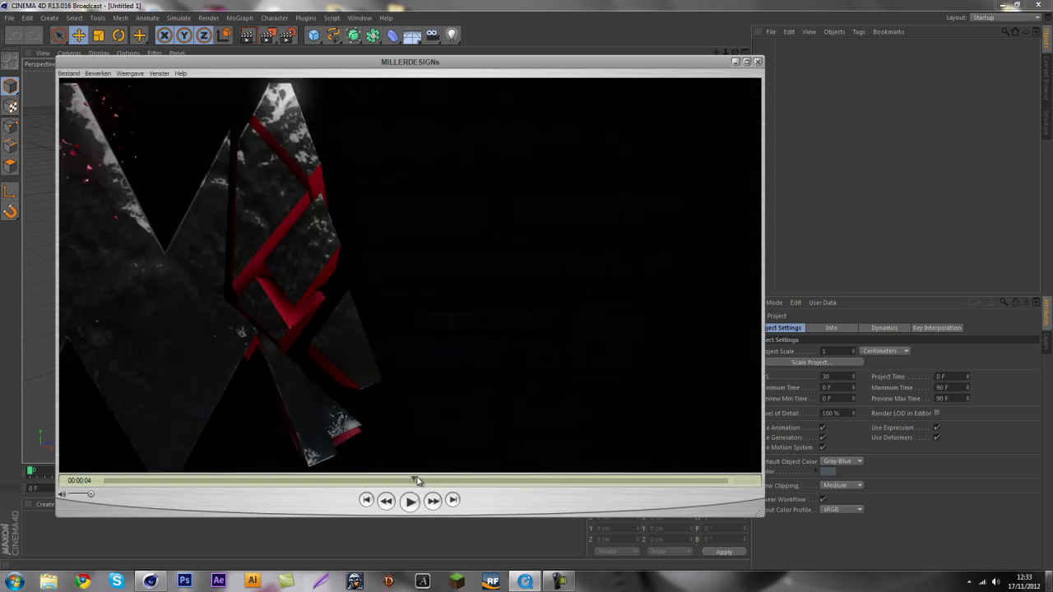
left_click(427, 480)
left_click_drag(426, 479, 552, 481)
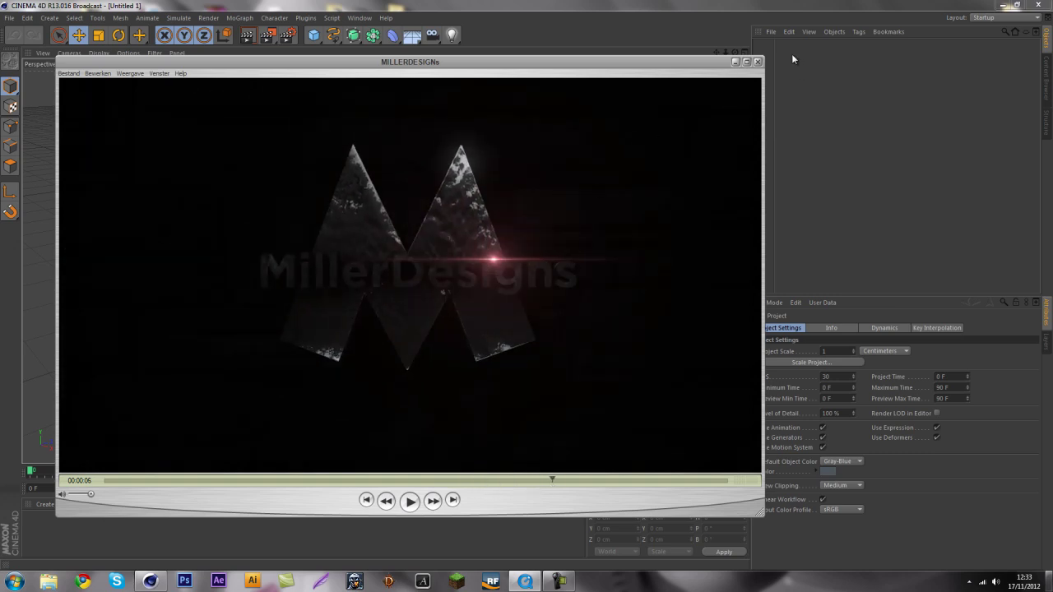
Step: Close the QuickTime reference video and browse the Cinema 4D Script menu
left_click(757, 61)
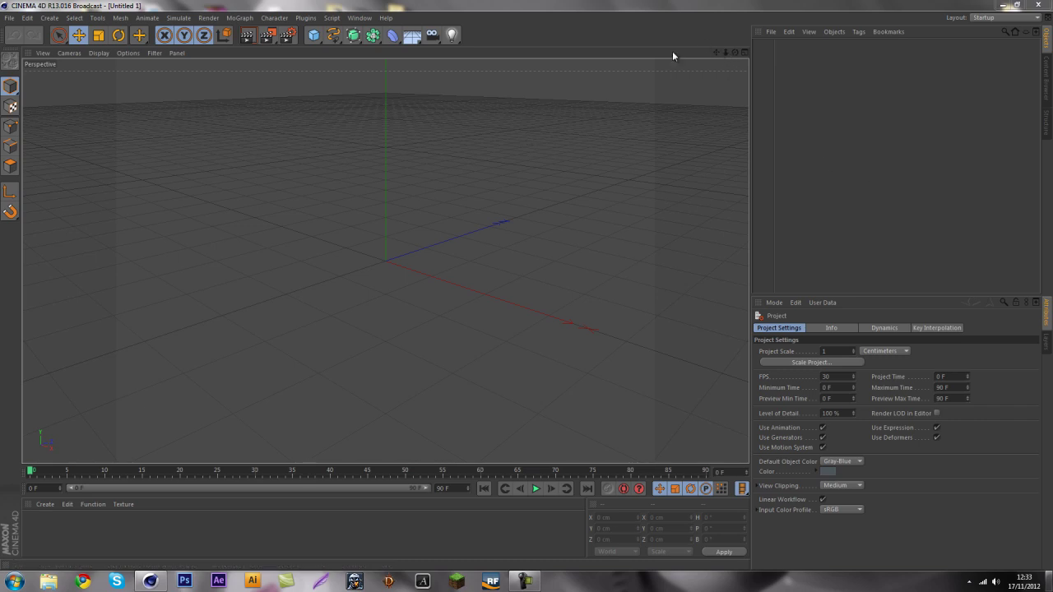
left_click(331, 17)
left_click(422, 413)
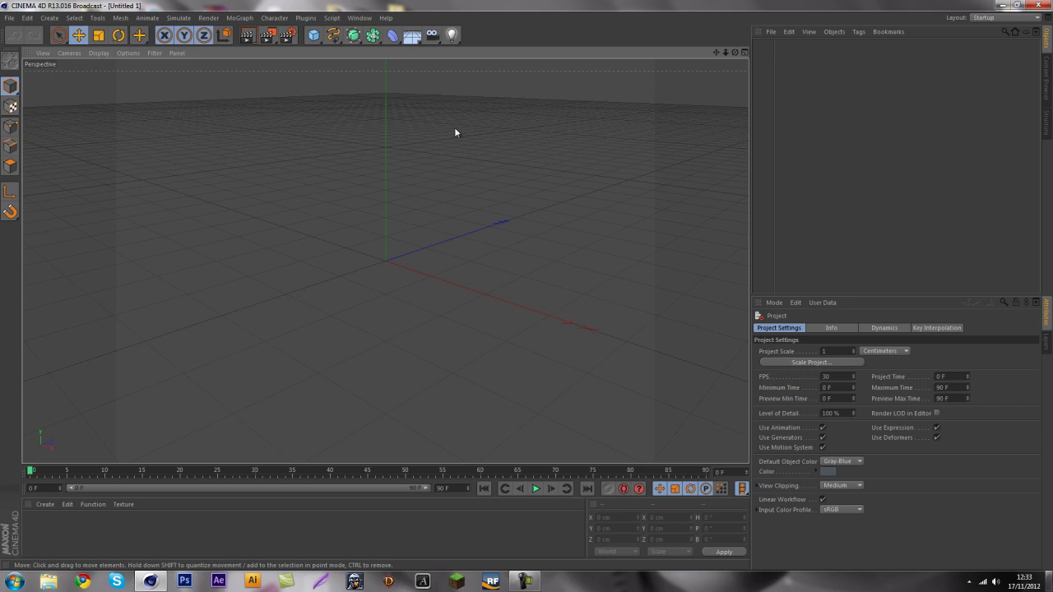
Step: Add a MoText object whose text reads ZERO
left_click(239, 18)
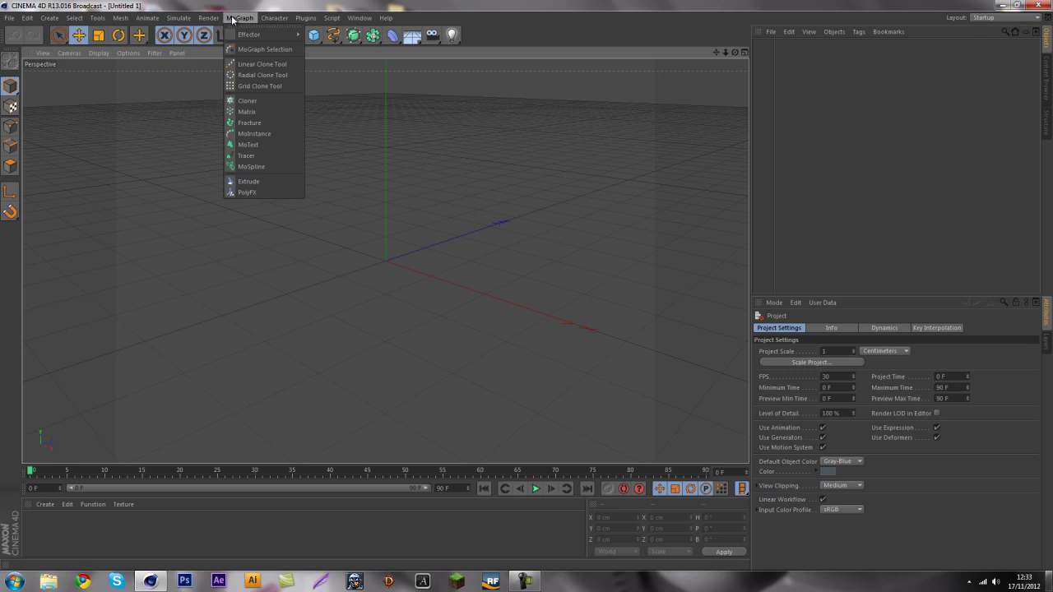
left_click(247, 141)
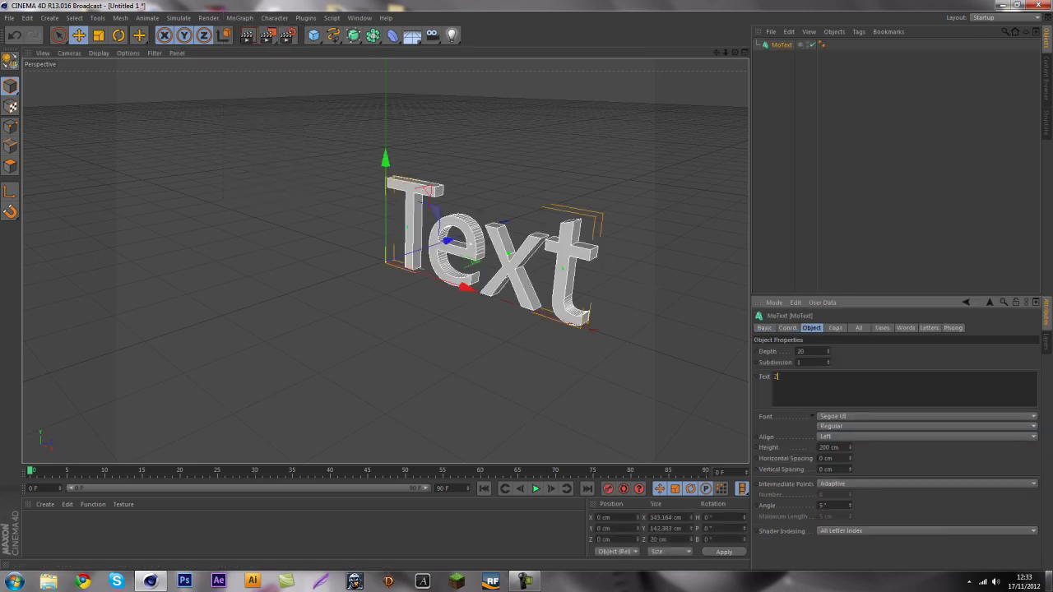
left_click(891, 298)
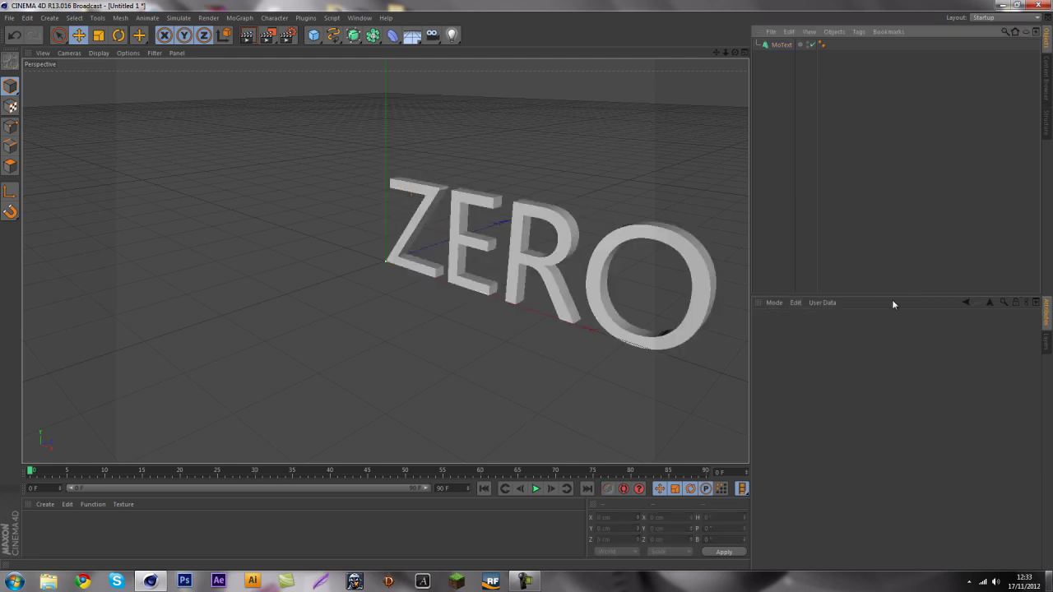
left_click(781, 44)
Step: Give the text Fillet Caps at both start and end with a 1 cm radius
left_click(835, 328)
left_click(824, 351)
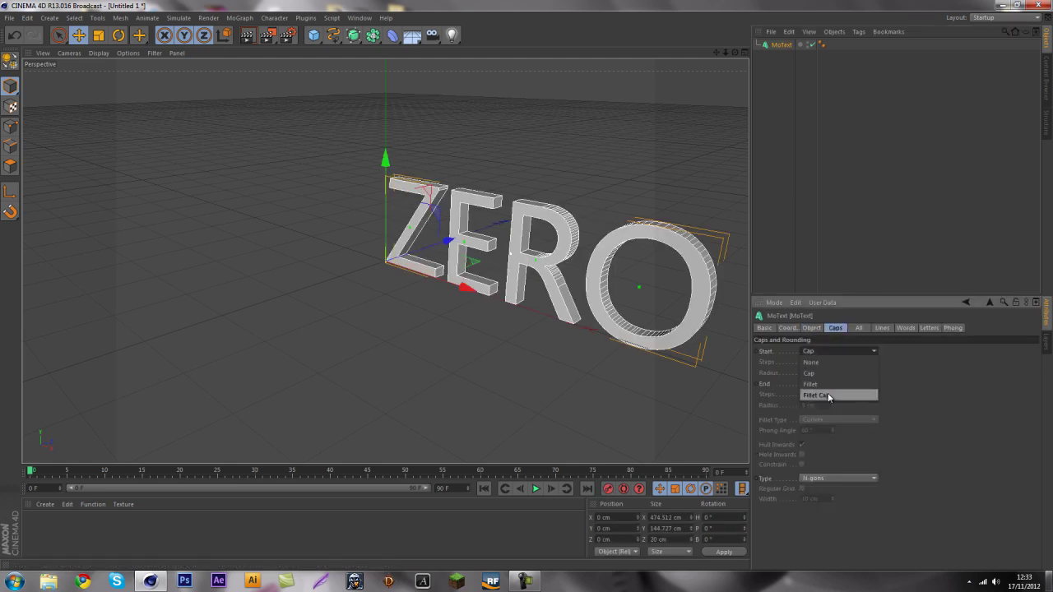
left_click(822, 397)
left_click(813, 384)
left_click(848, 428)
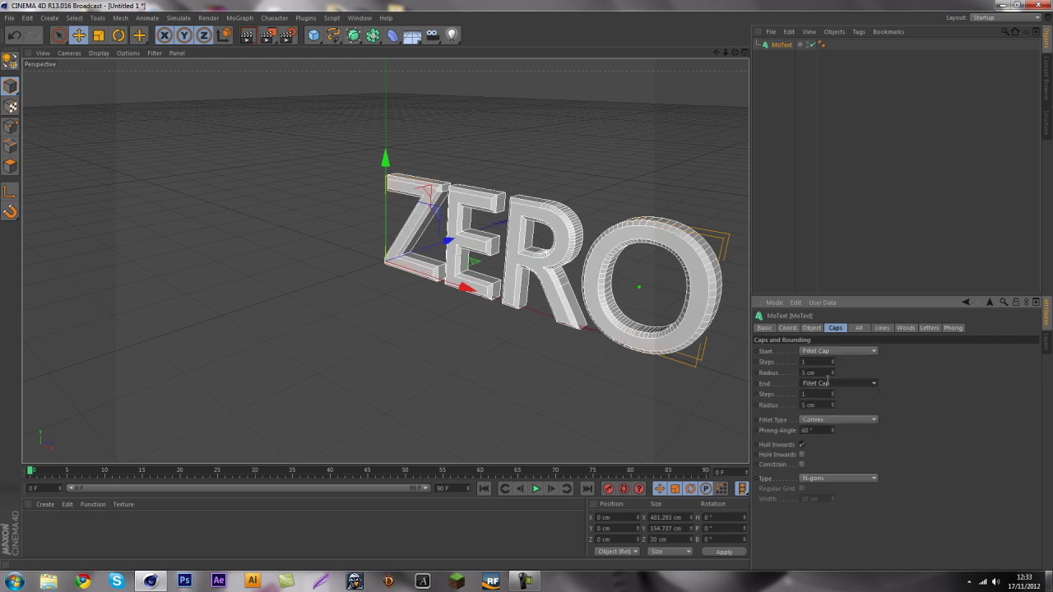
double_click(814, 373)
type("1")
double_click(818, 405)
type("1")
key("Return")
Step: Extrude the letters 83 deep and switch the font to Harabara
left_click(811, 328)
mouse_move(828, 351)
left_mouse_down()
mouse_move(829, 338)
mouse_move(829, 350)
left_mouse_up()
left_click(835, 327)
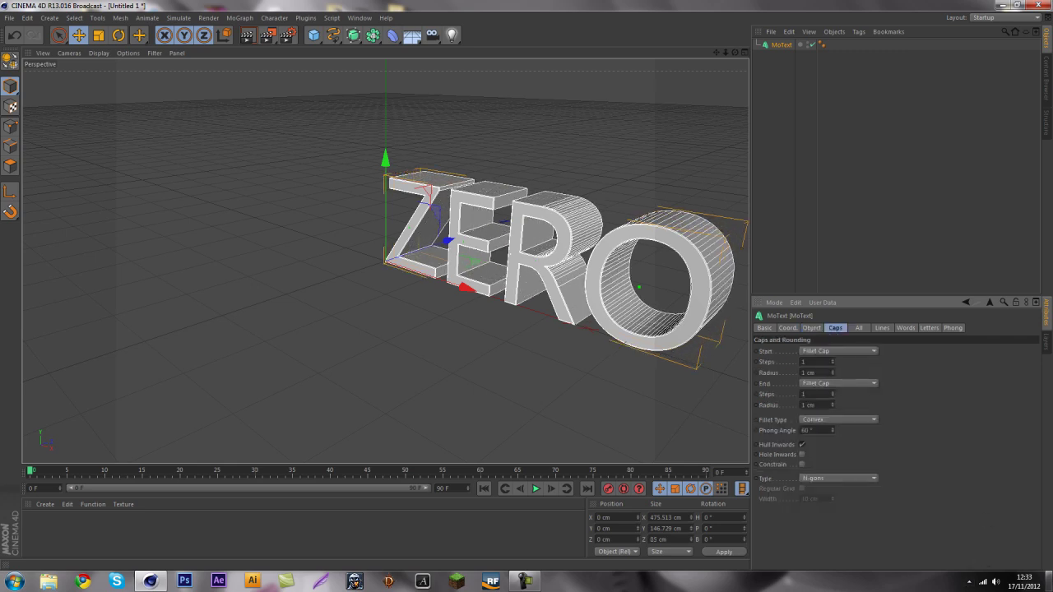
left_click(811, 327)
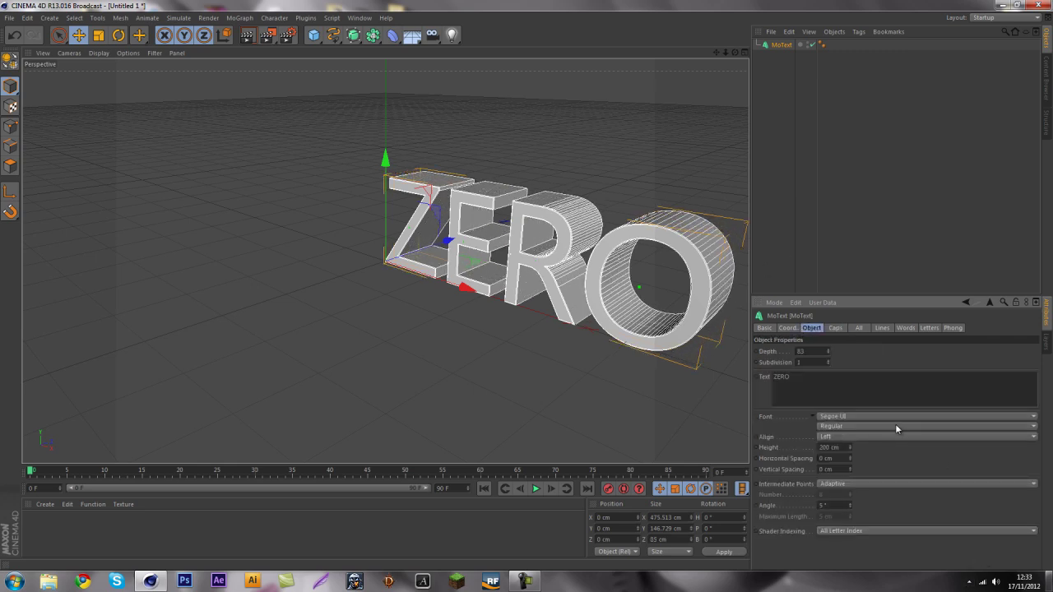
left_click(890, 416)
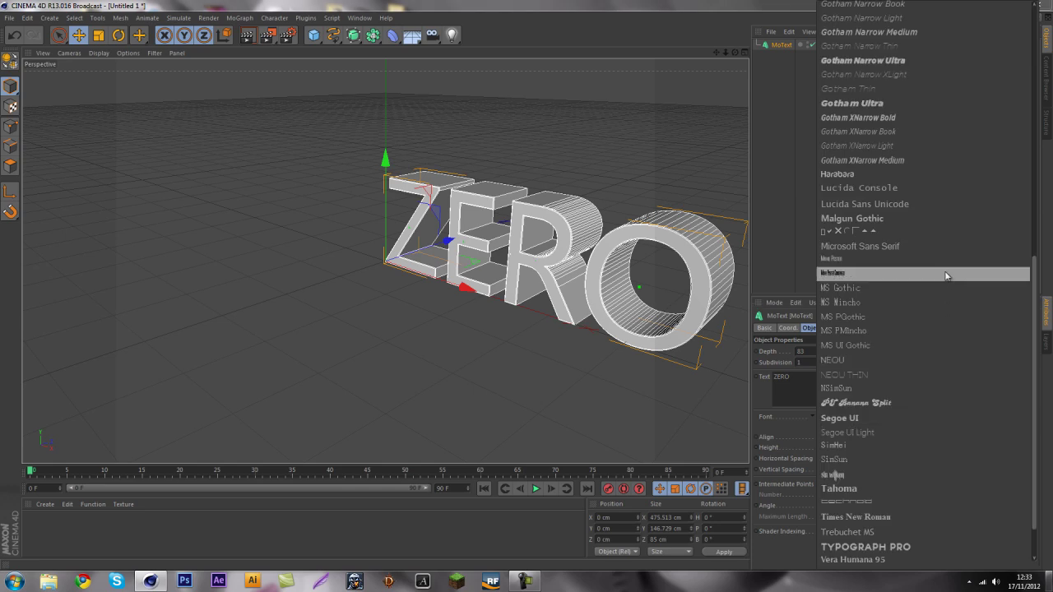
left_click(853, 175)
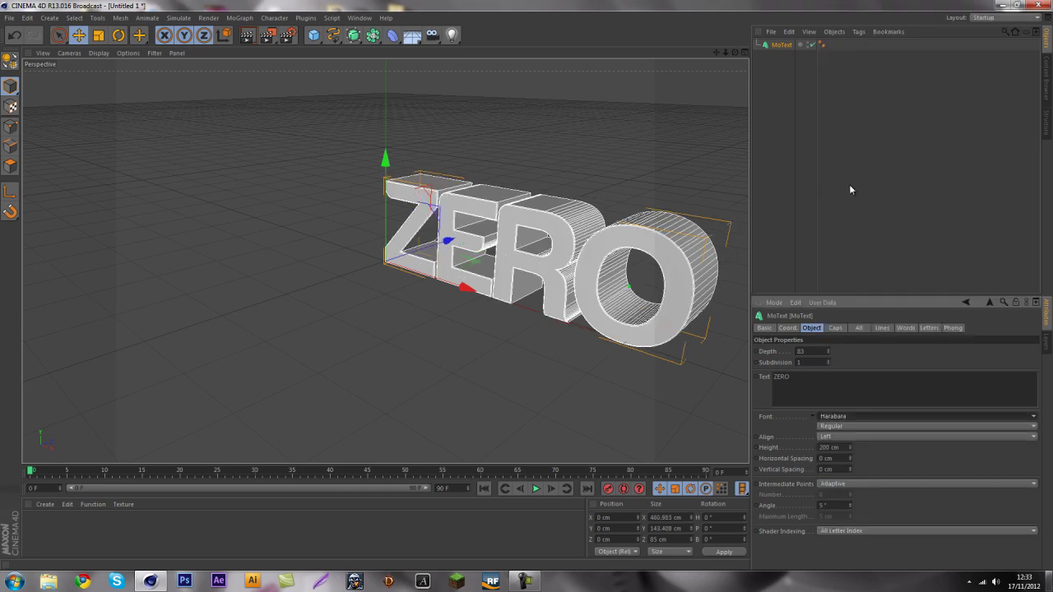
left_click(850, 190)
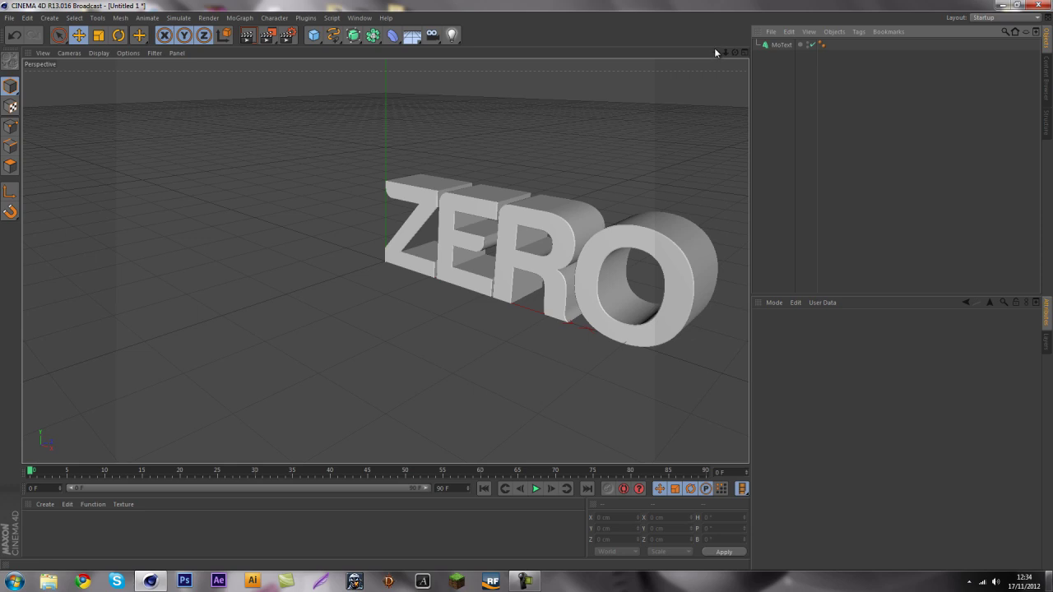
left_click_drag(715, 51, 527, 285)
Step: Shatter the selected ZERO MoText with Thrausi 1.22 R12 into 10 pieces per letter
left_click(781, 44)
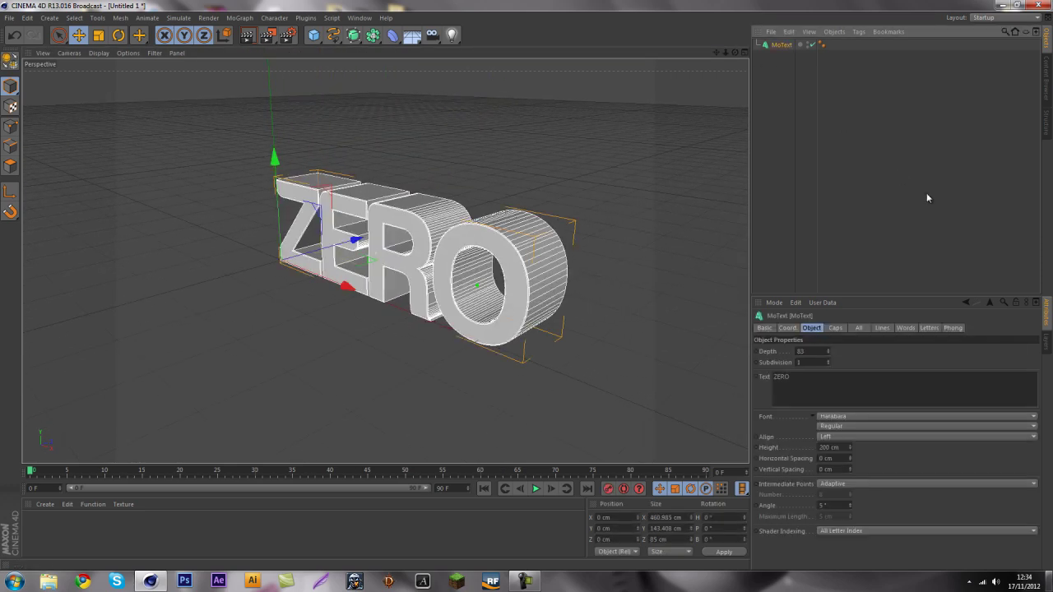
left_click(928, 199)
left_click(781, 45)
left_click(306, 18)
mouse_move(346, 49)
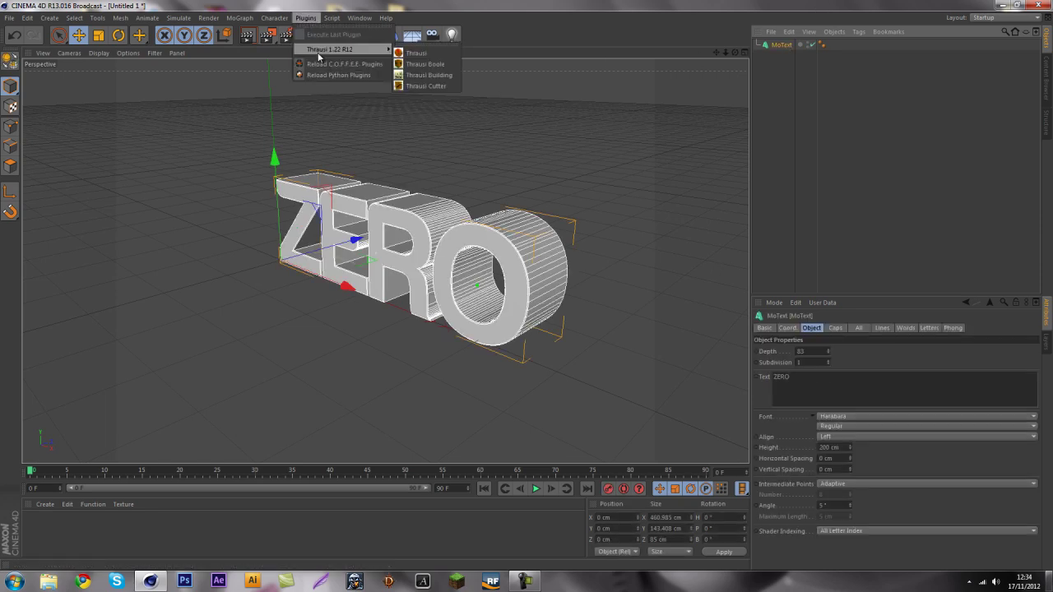
left_click(419, 53)
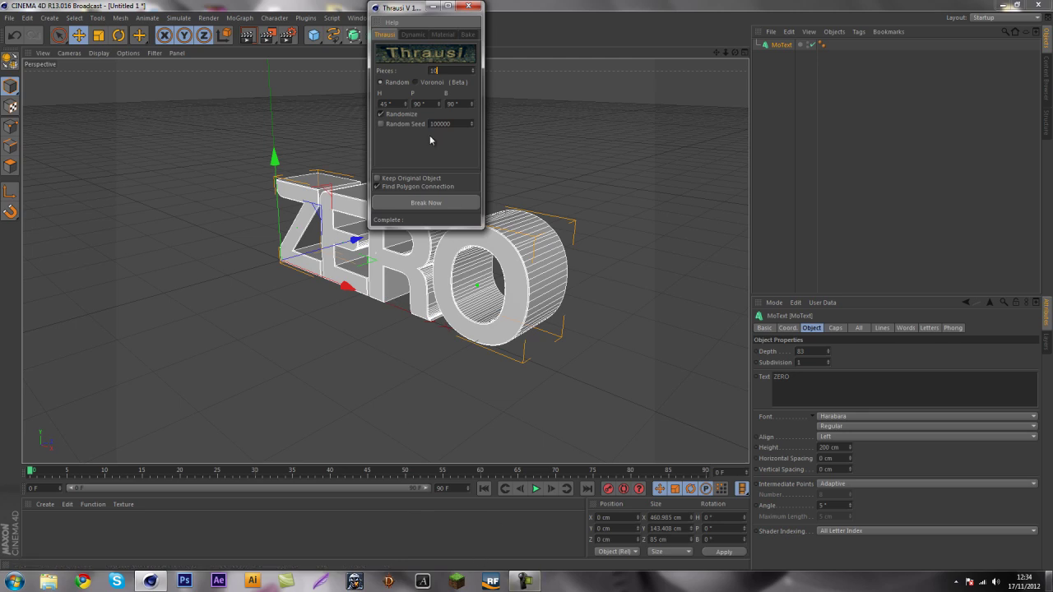
left_click(431, 207)
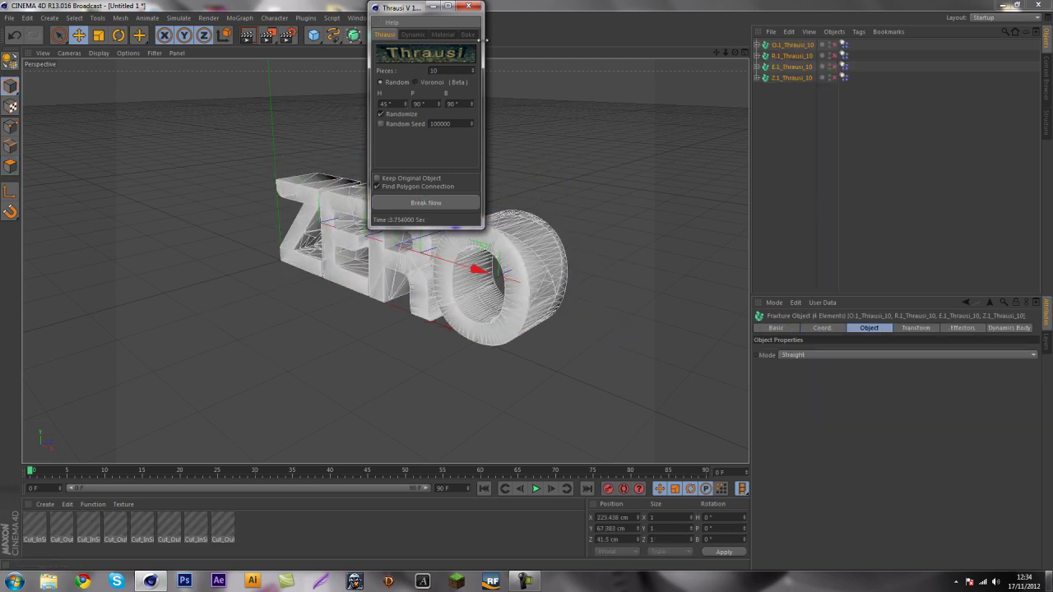
Step: Close the Thrausi window and delete the material tags from all four letters
left_click(470, 7)
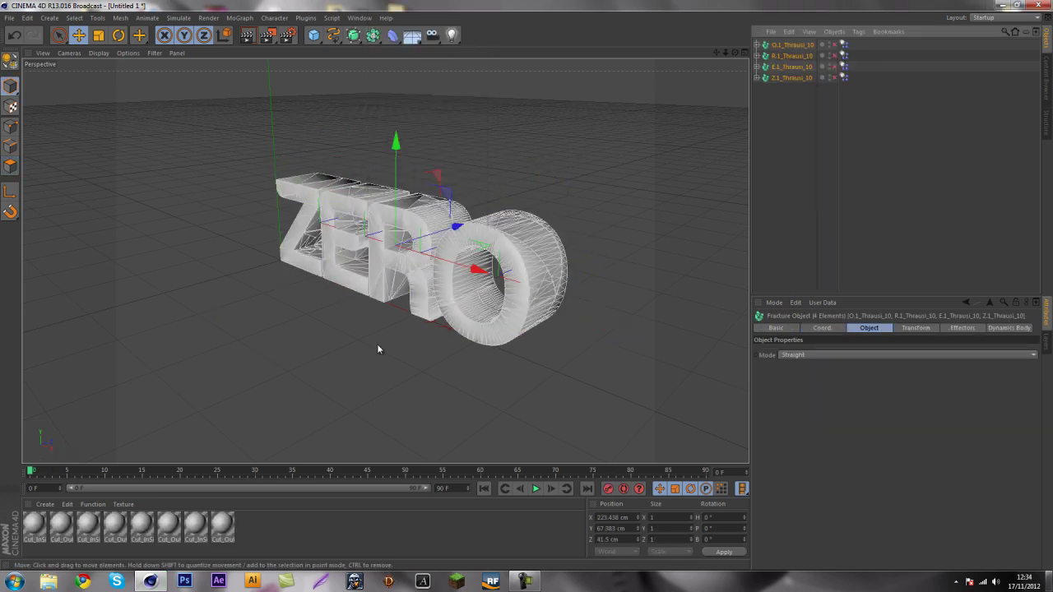
left_click_drag(264, 534, 393, 530)
left_click(905, 84)
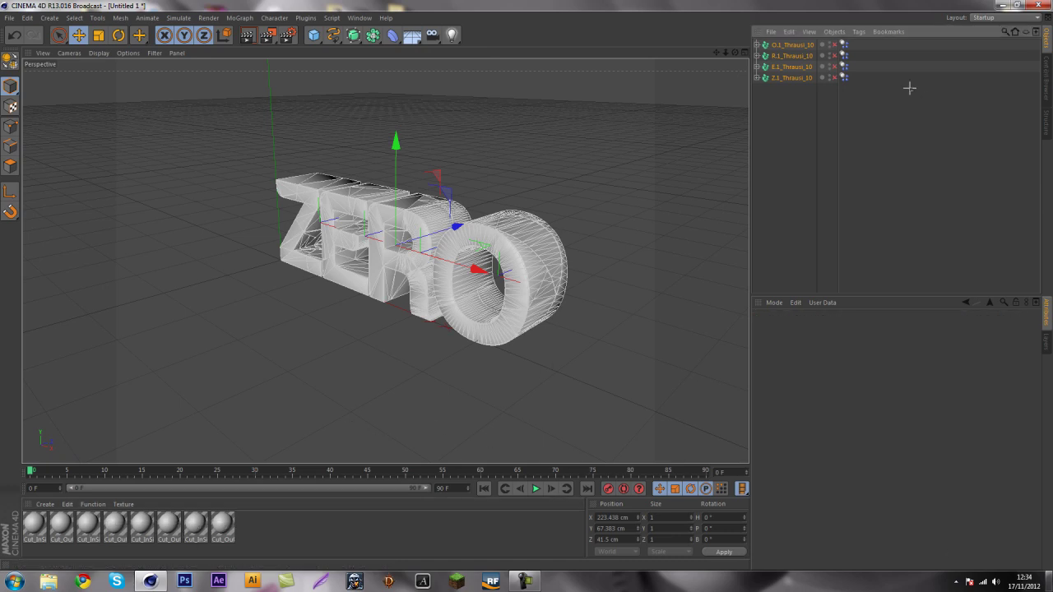
left_click_drag(882, 93, 843, 39)
key("Delete")
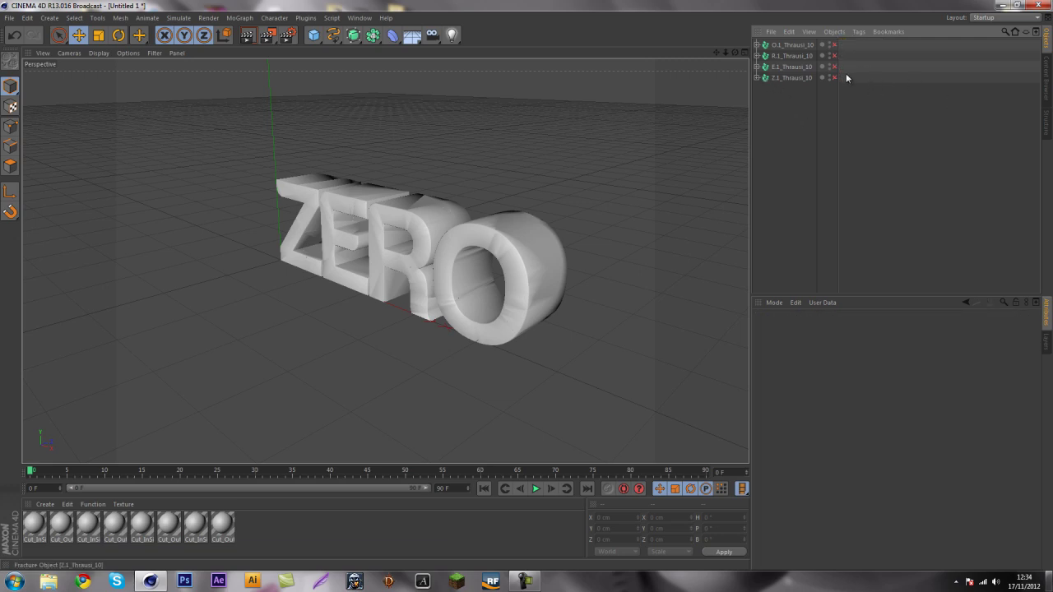
key("ctrl+a")
left_click(905, 134)
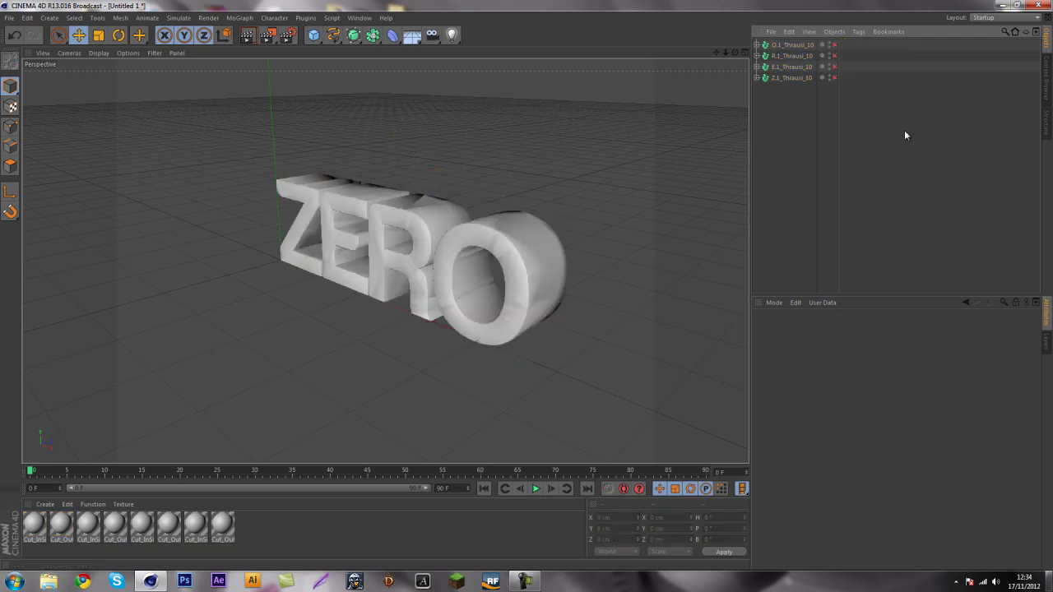
Step: Expand Z.1_Thrausi_10 and select its Pieces 1–10
left_click(756, 77)
left_click(772, 90)
left_click(794, 189, "shift")
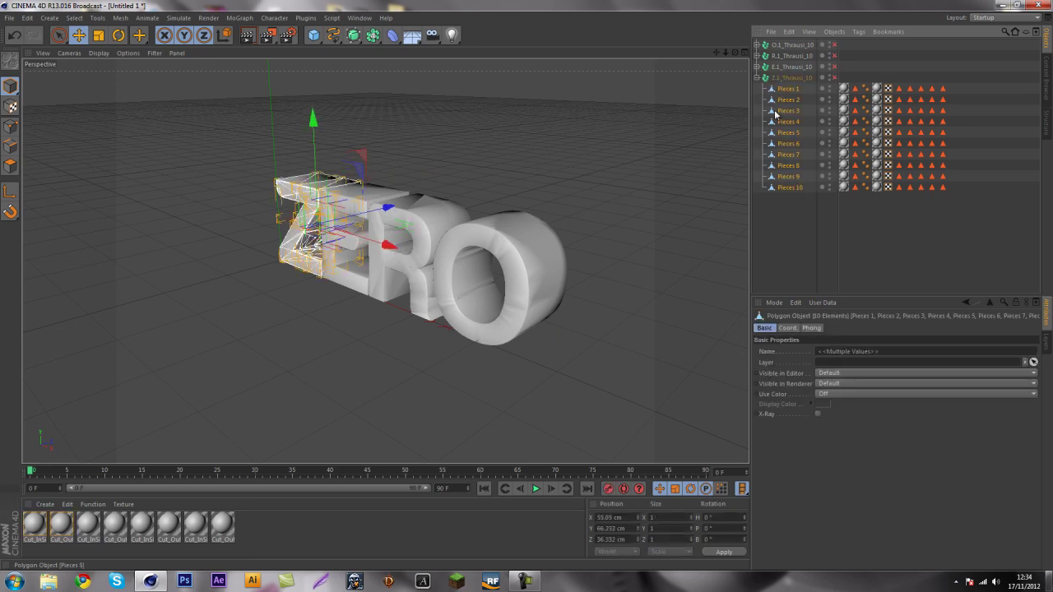
left_click(756, 77)
left_click(796, 83)
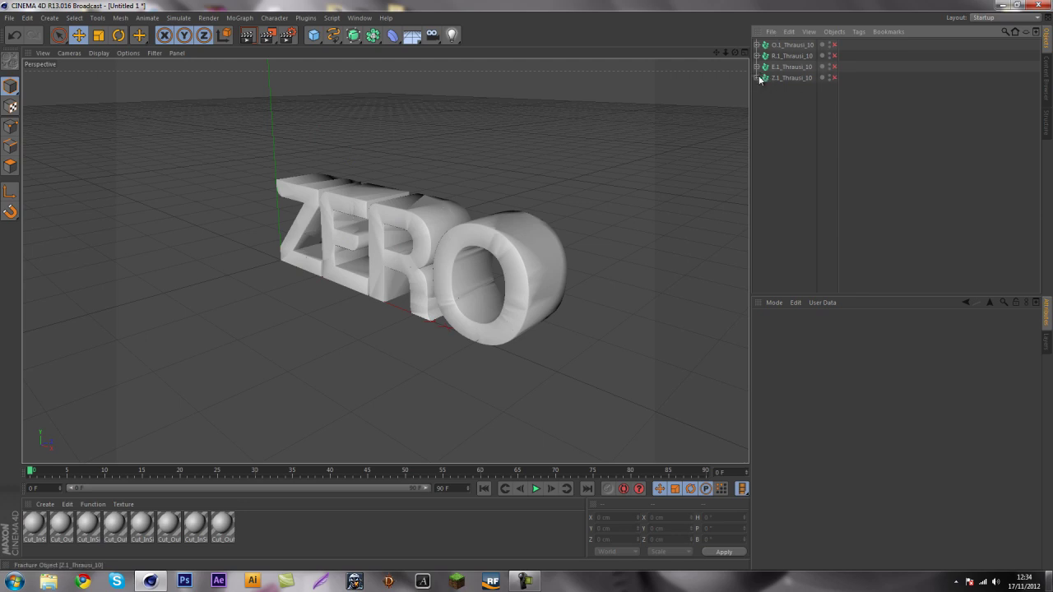
left_click(757, 78)
left_click(779, 88)
left_click(809, 188, "shift")
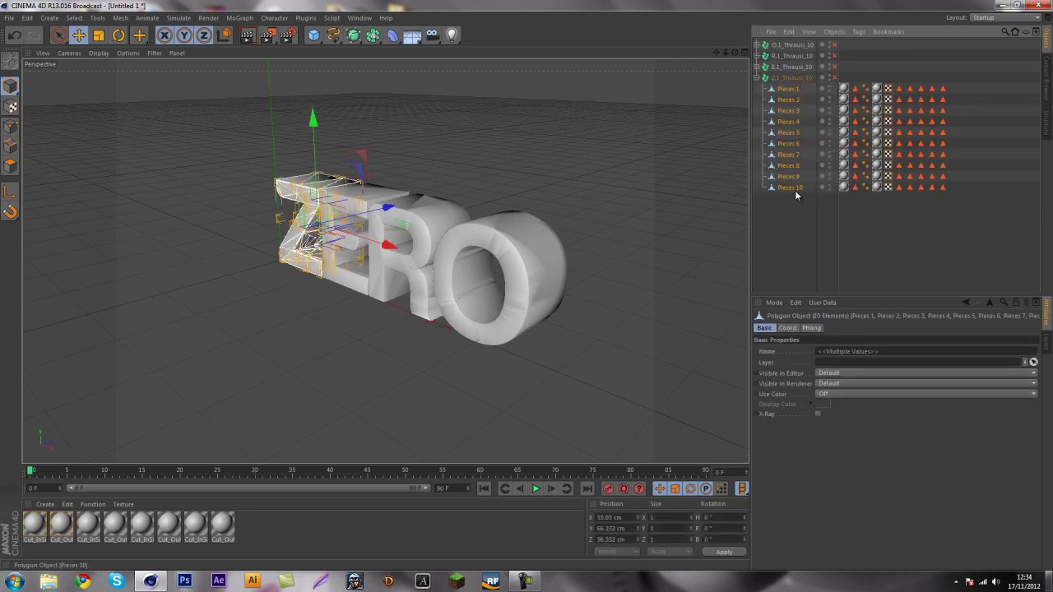
Step: Dissolve the Z group and delete the E.1_Thrausi_10 group with its pieces
left_click(757, 45)
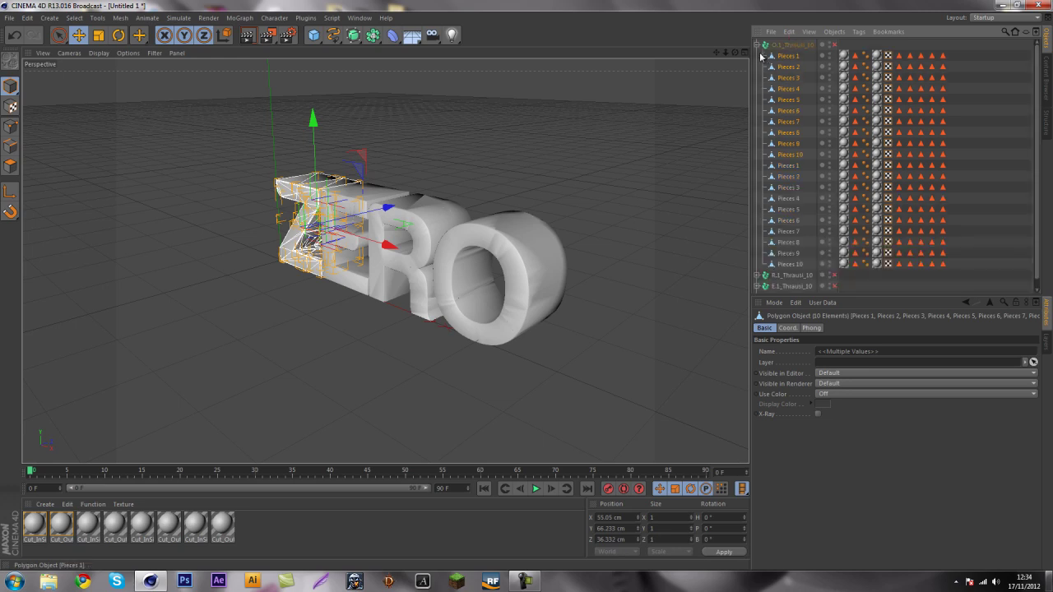
left_click(756, 78)
left_click(788, 78)
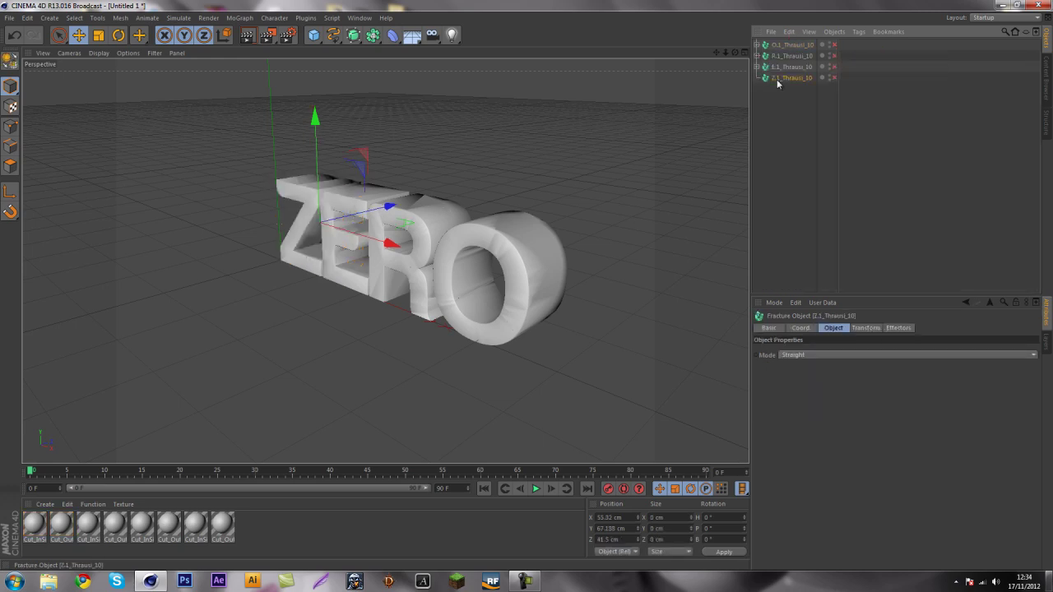
key("shift+g")
left_click(788, 78)
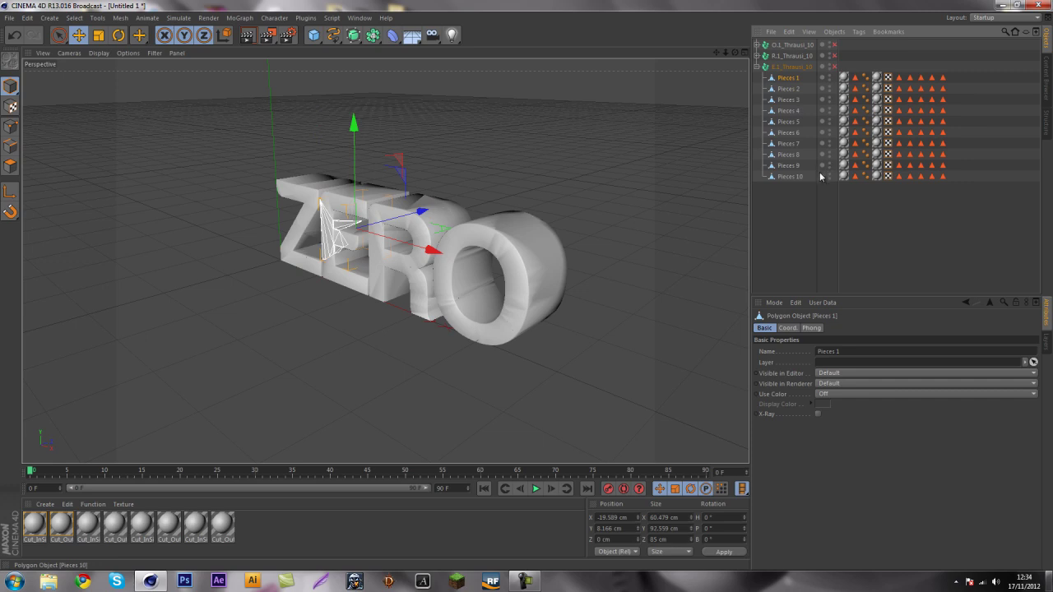
left_click(799, 177, "shift")
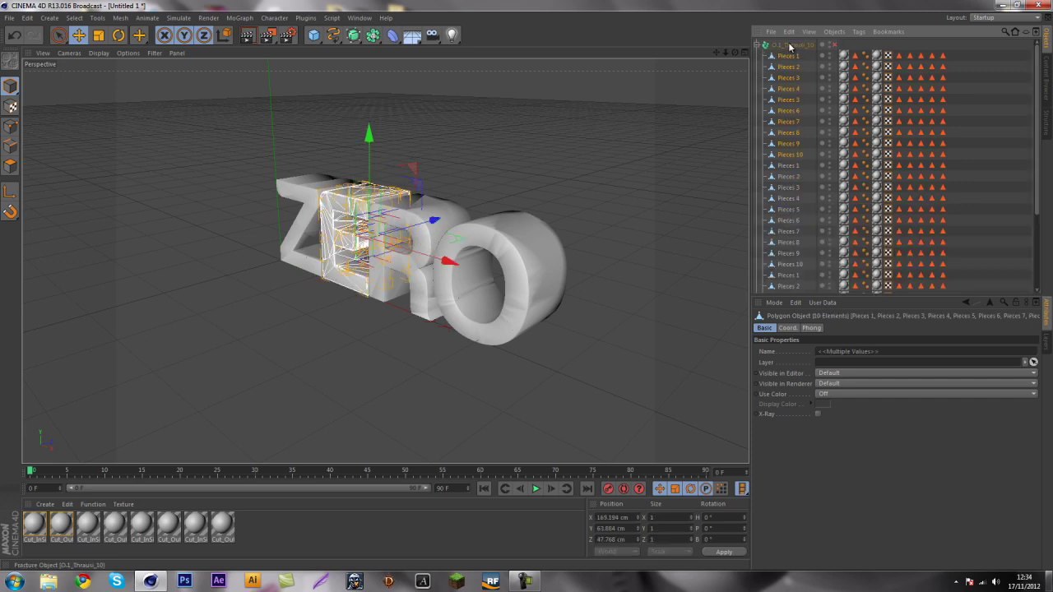
key("Delete")
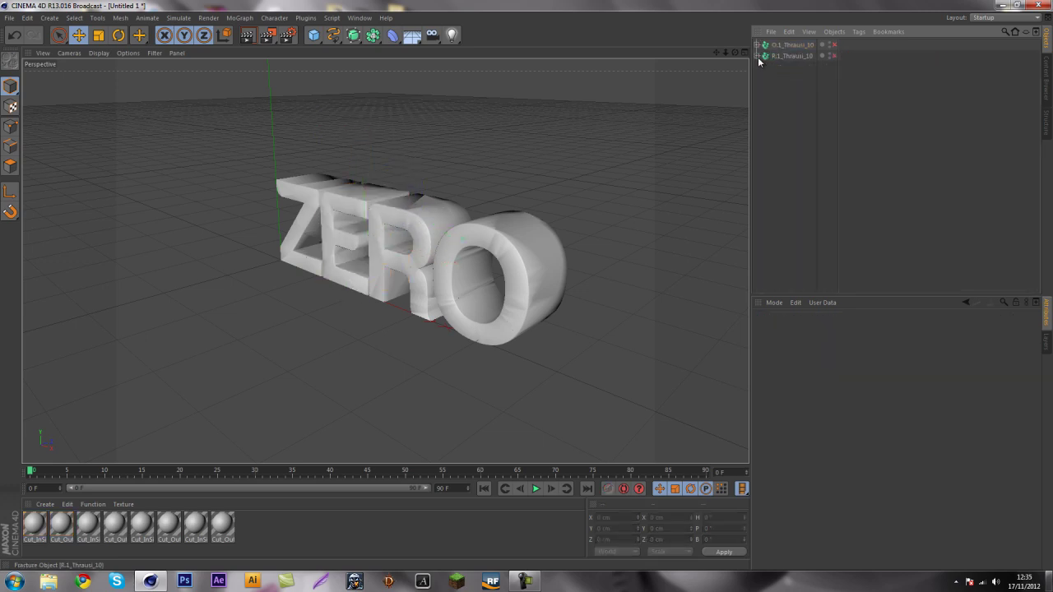
Step: Move R.1's Pieces 1–10 into O.1_Thrausi_10 and delete the empty R.1_Thrausi_10 group
left_click(756, 55)
left_click(781, 67)
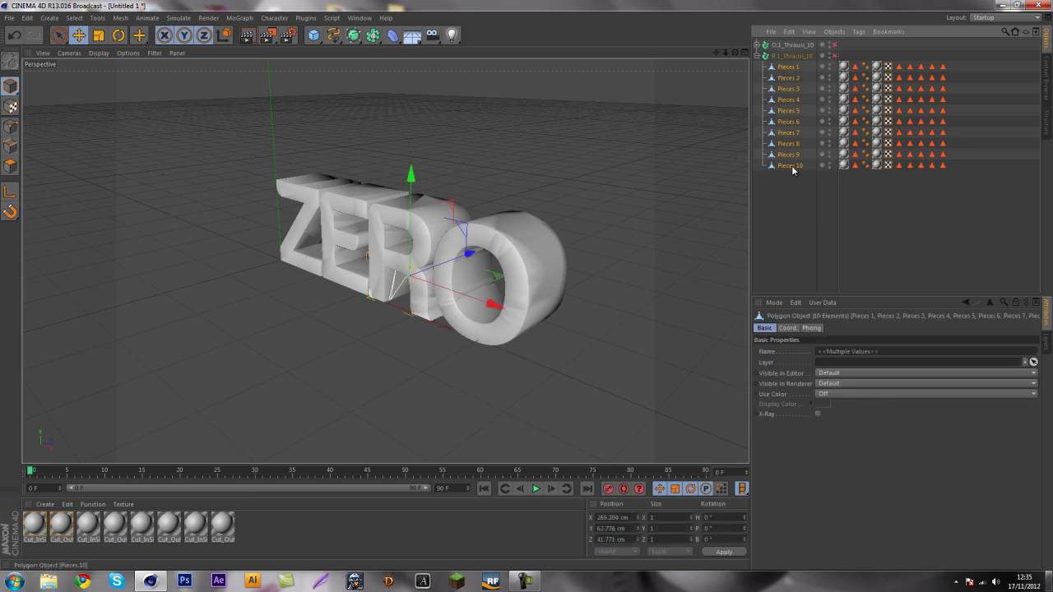
left_click(789, 165, "shift")
left_click_drag(793, 56, 789, 45)
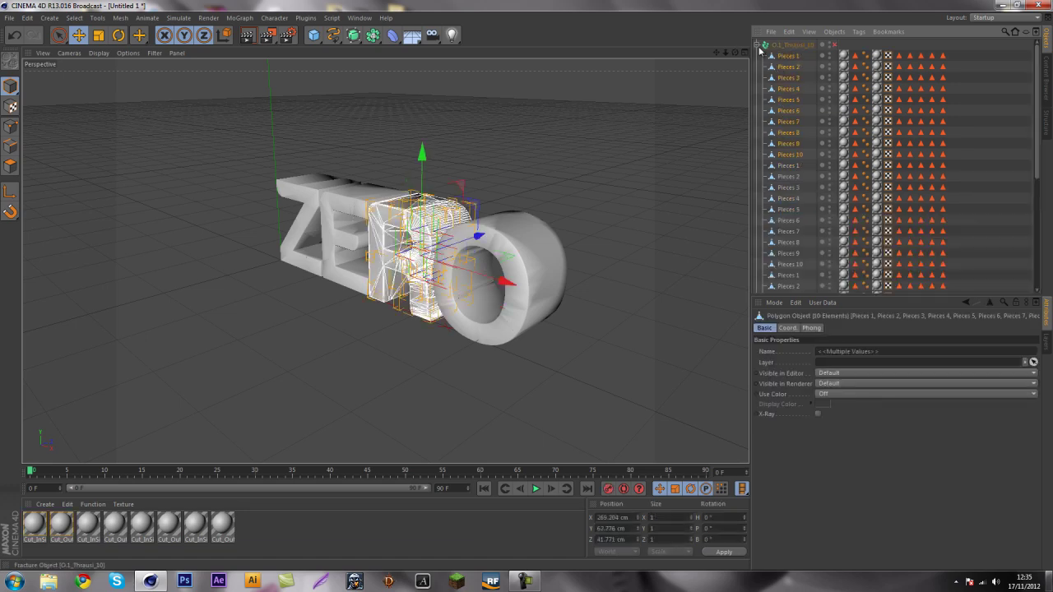
left_click(756, 45)
left_click(777, 56)
key("Delete")
left_click(781, 45)
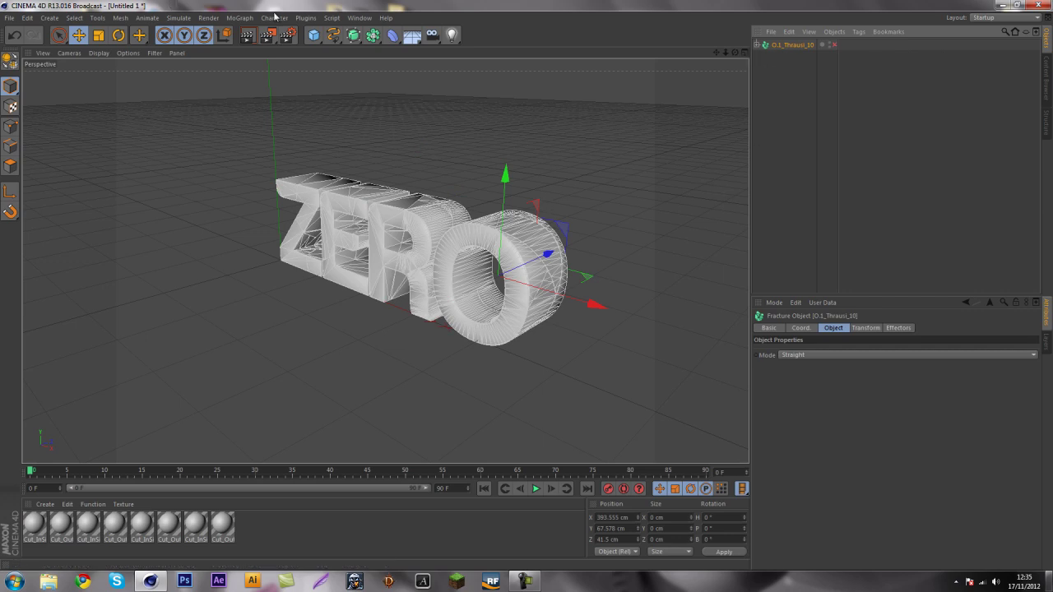
Step: Add a Plain effector and enable the Fracture object so it applies
left_click(238, 17)
mouse_move(242, 34)
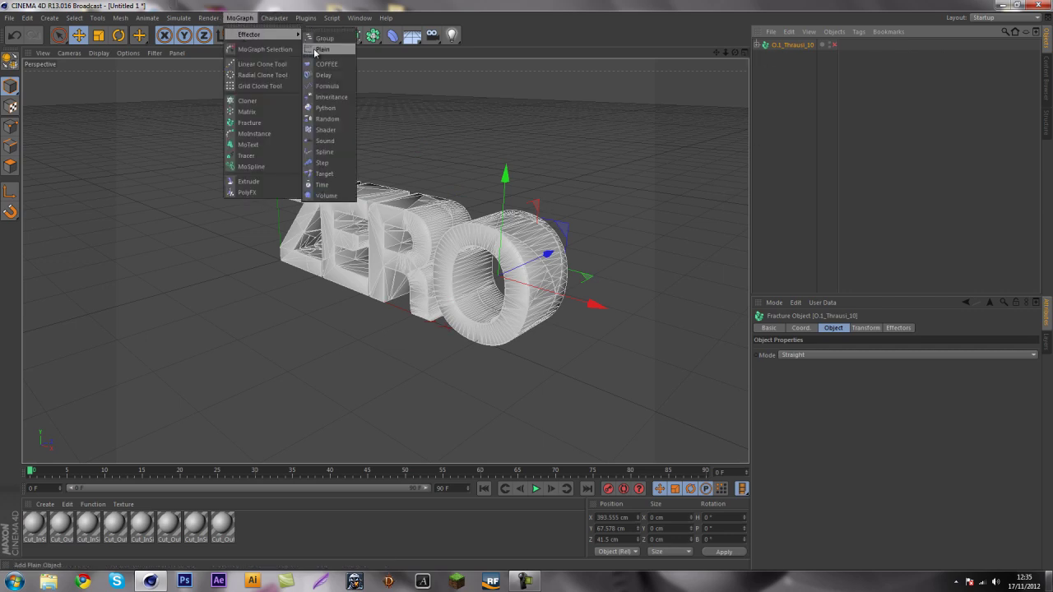
left_click(321, 49)
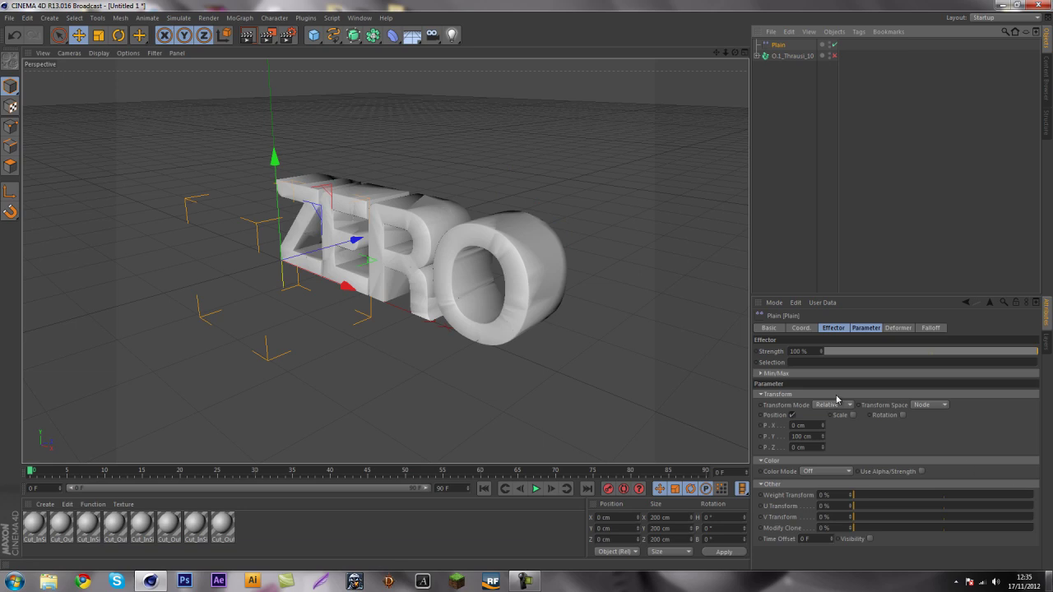
left_click(834, 55)
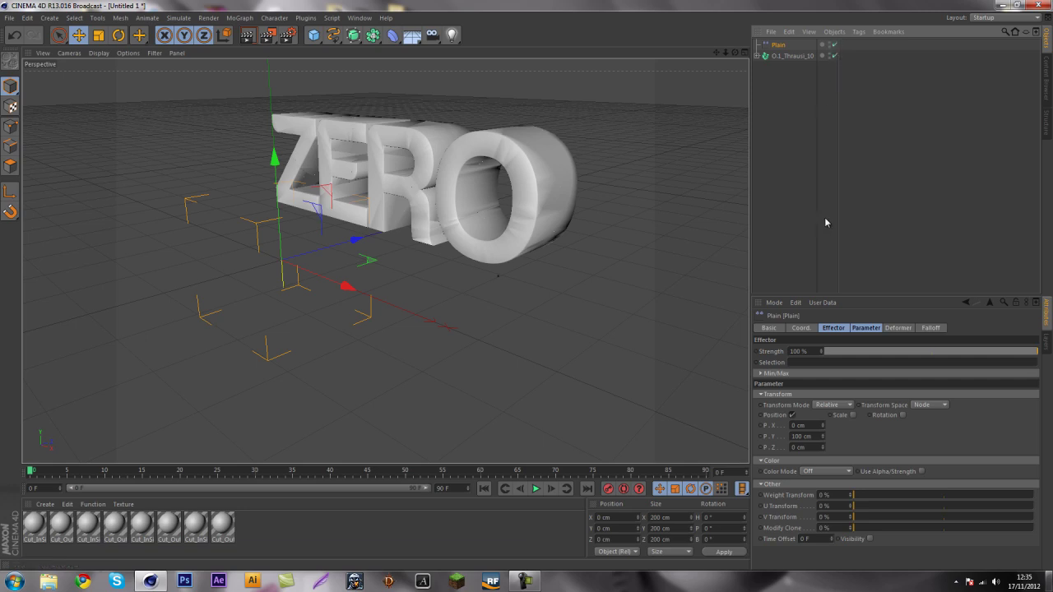
Step: Turn off Position, turn on Scale with Uniform Scale set to -1
left_click(791, 415)
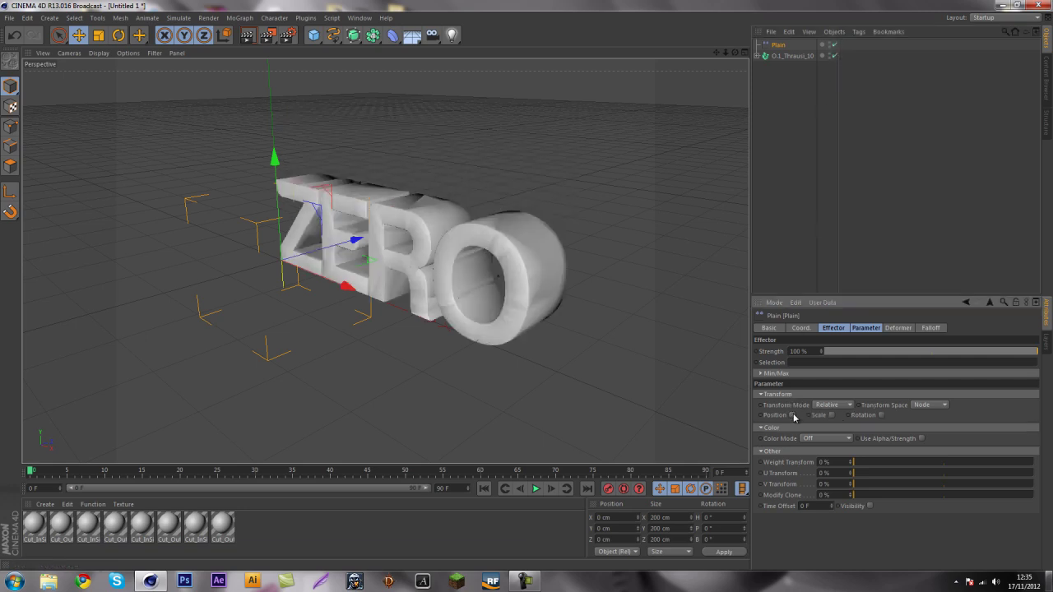
left_click_drag(665, 236, 718, 382)
key("ctrl+z")
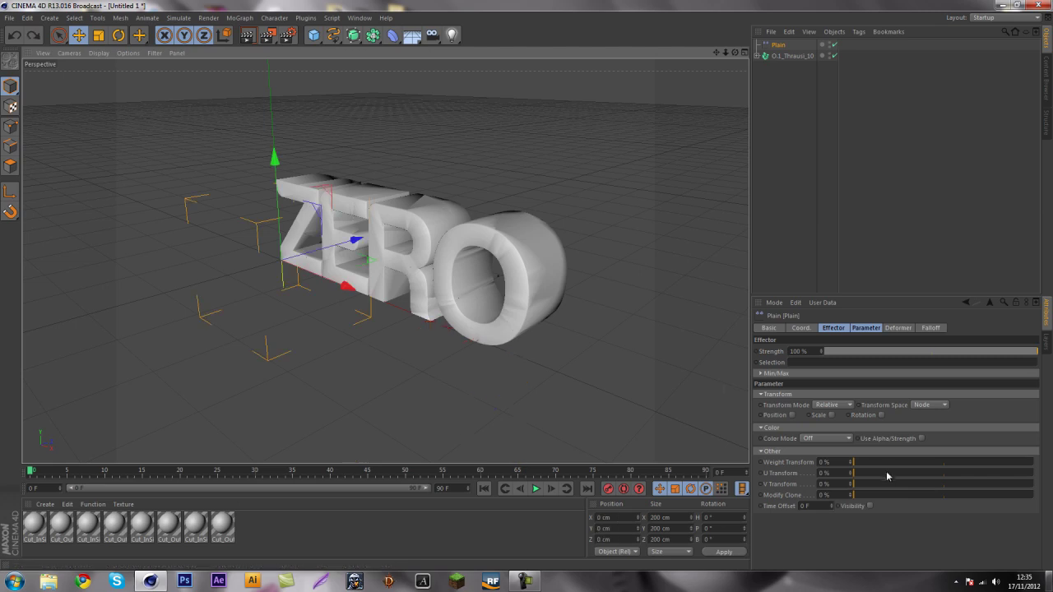
left_click(830, 415)
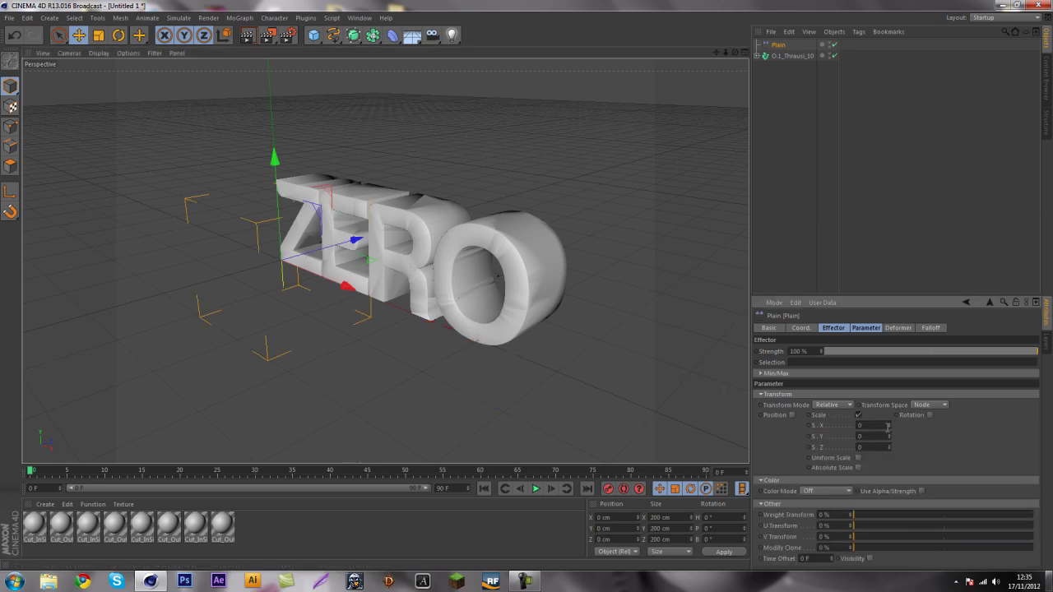
mouse_move(888, 430)
left_mouse_down()
mouse_move(894, 422)
mouse_move(890, 448)
left_mouse_up()
left_click(858, 458)
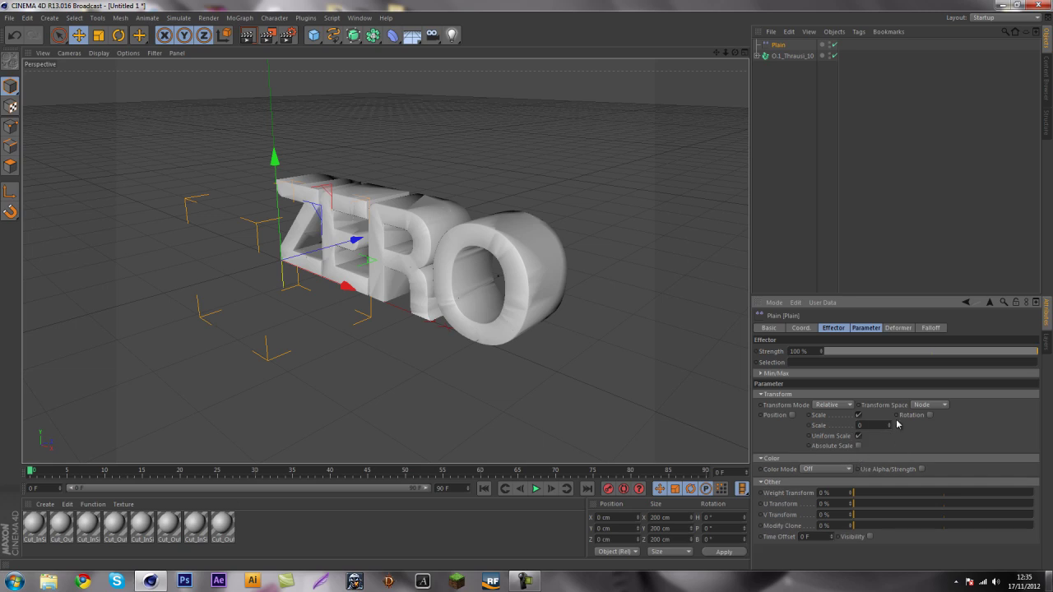
type("-1")
key("Return")
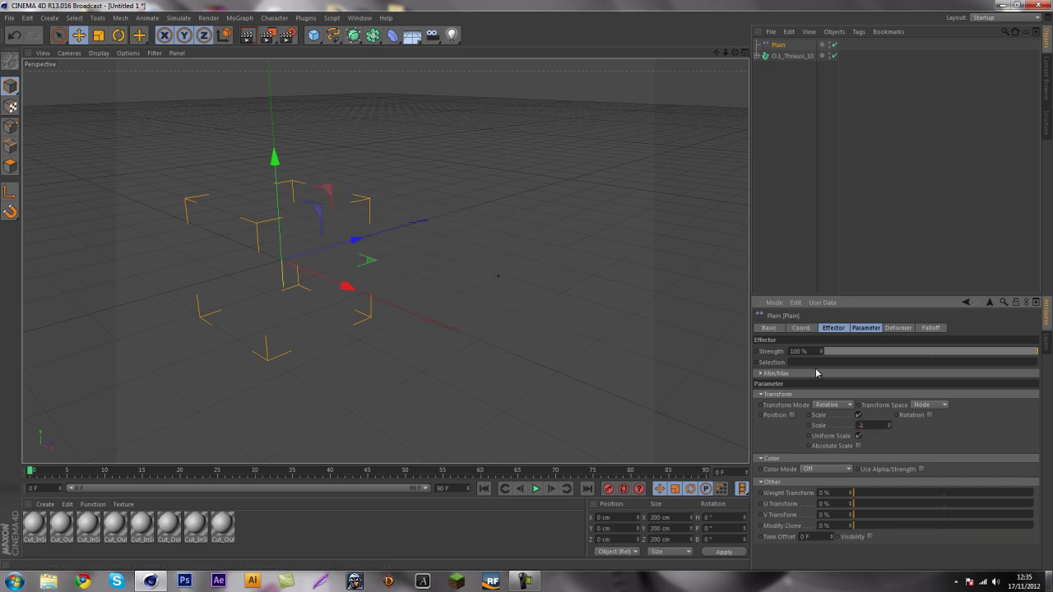
Step: Set the Plain effector's falloff shape to Box and enlarge its height, width and depth
left_click(930, 328)
left_click(839, 353)
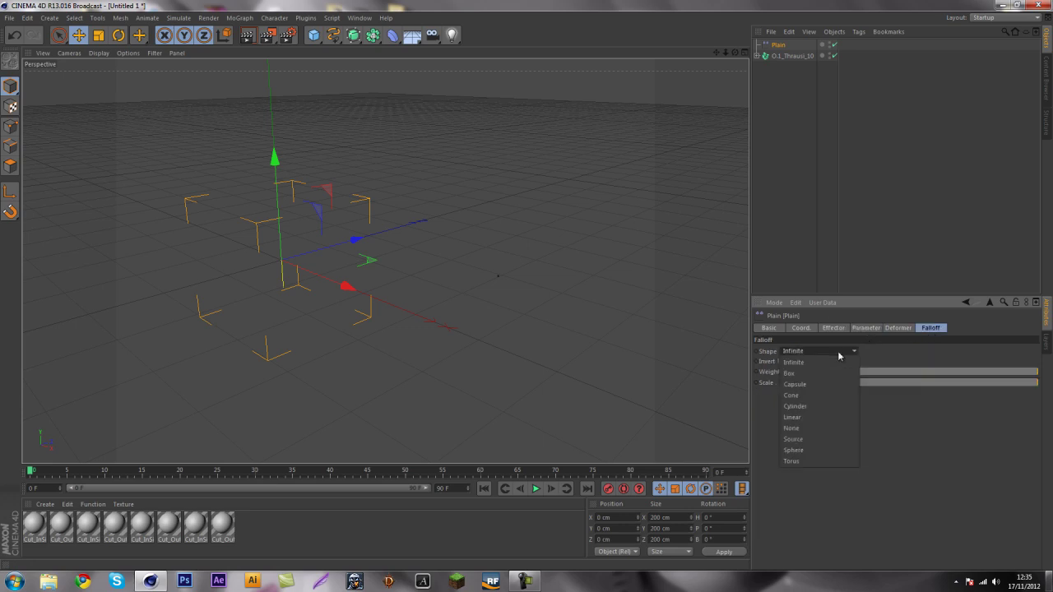
left_click(821, 374)
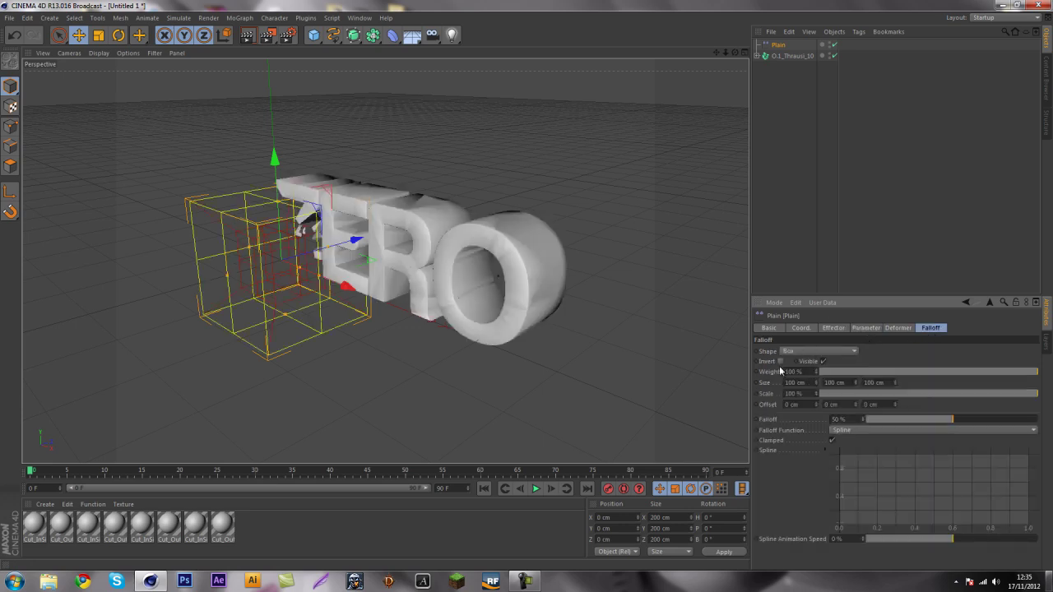
left_click_drag(587, 429, 597, 373, "alt")
left_click_drag(404, 271, 598, 267)
left_click_drag(423, 202, 438, 127)
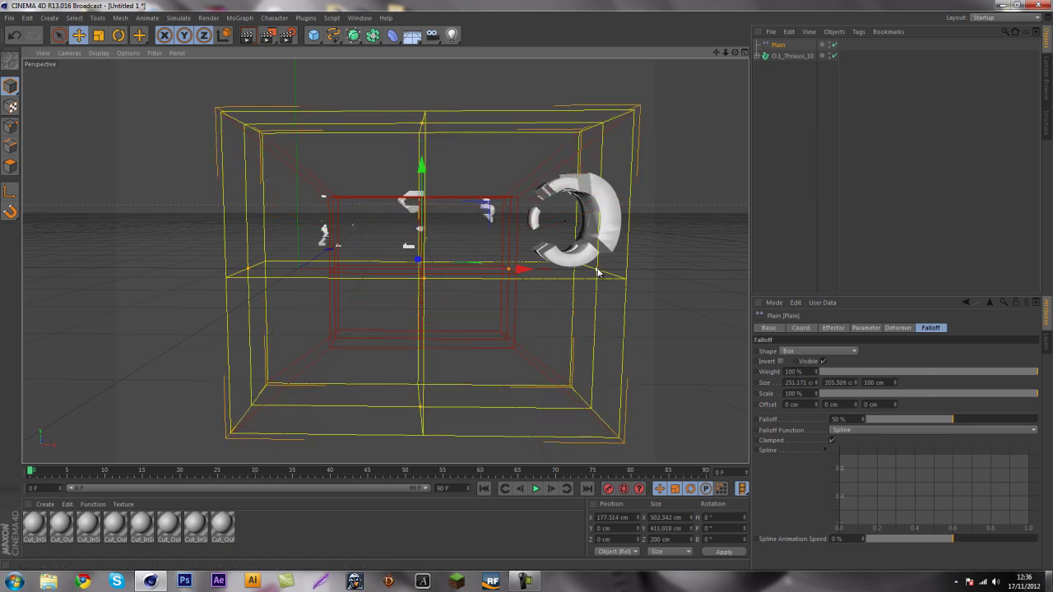
left_click_drag(597, 267, 719, 261)
left_click_drag(523, 268, 713, 388, "alt")
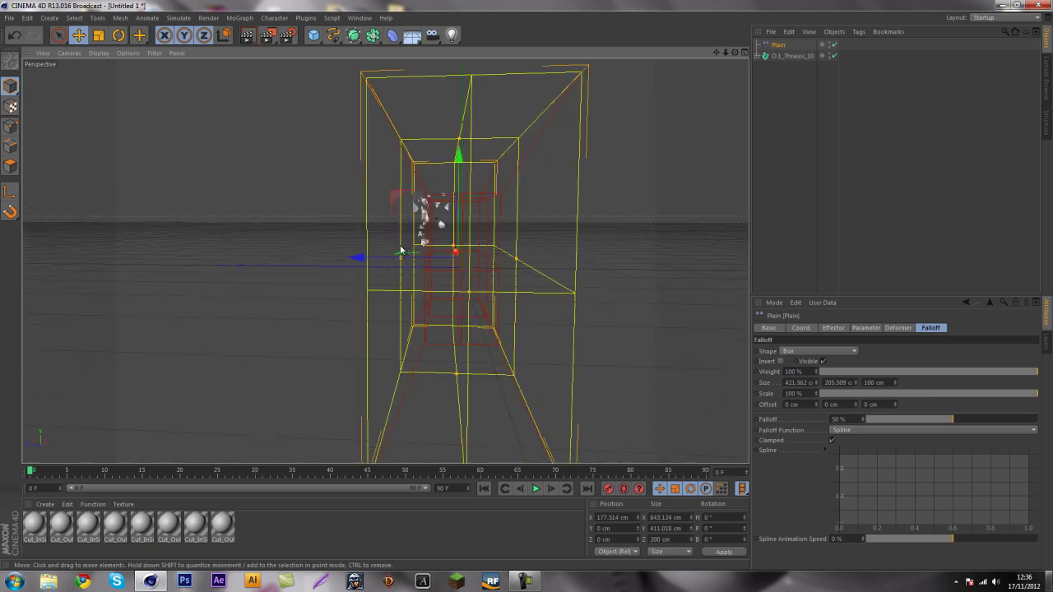
left_click_drag(401, 261, 336, 254)
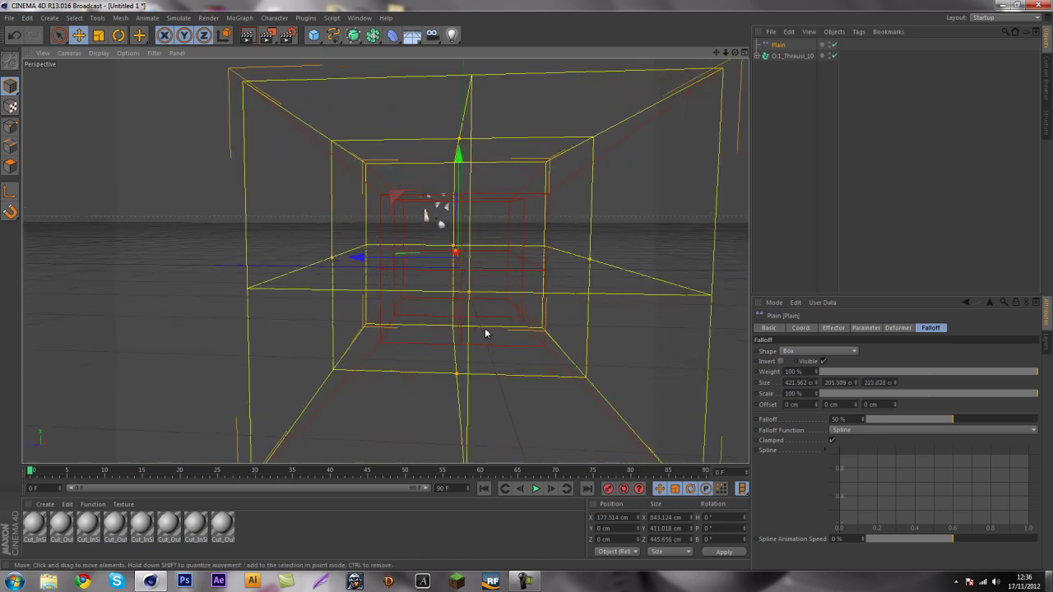
left_click_drag(501, 332, 298, 338, "alt")
Step: Size the box to about 602 × 342 cm and sweep the effector across ZERO along X
mouse_move(533, 262)
left_mouse_down()
mouse_move(586, 257)
mouse_move(545, 265)
left_mouse_up()
left_click_drag(696, 305, 543, 329, "alt")
left_click_drag(716, 52, 639, 278)
left_click_drag(545, 289, 617, 285)
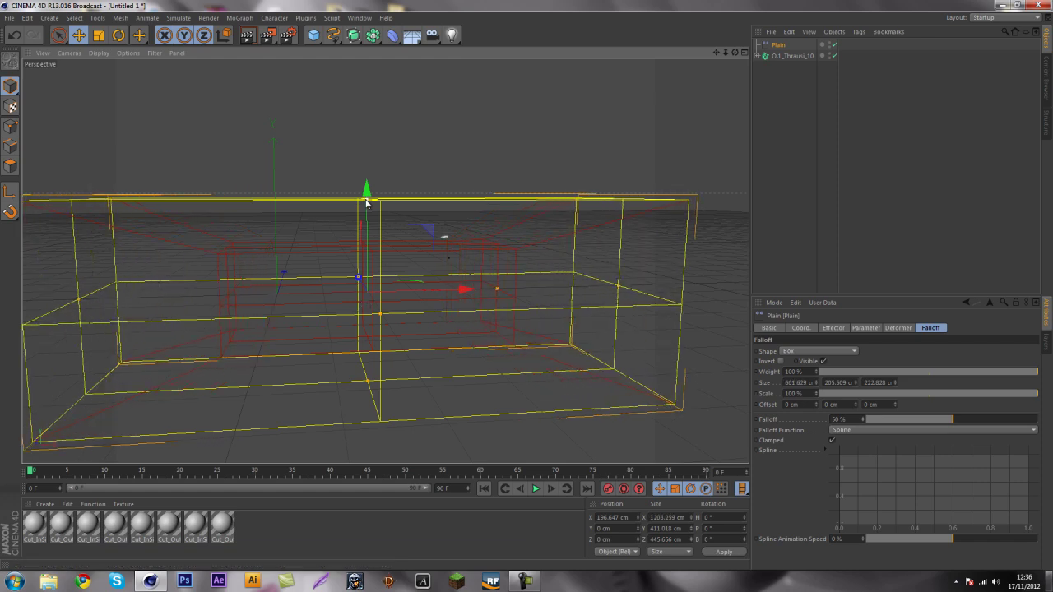
left_click_drag(367, 202, 377, 138)
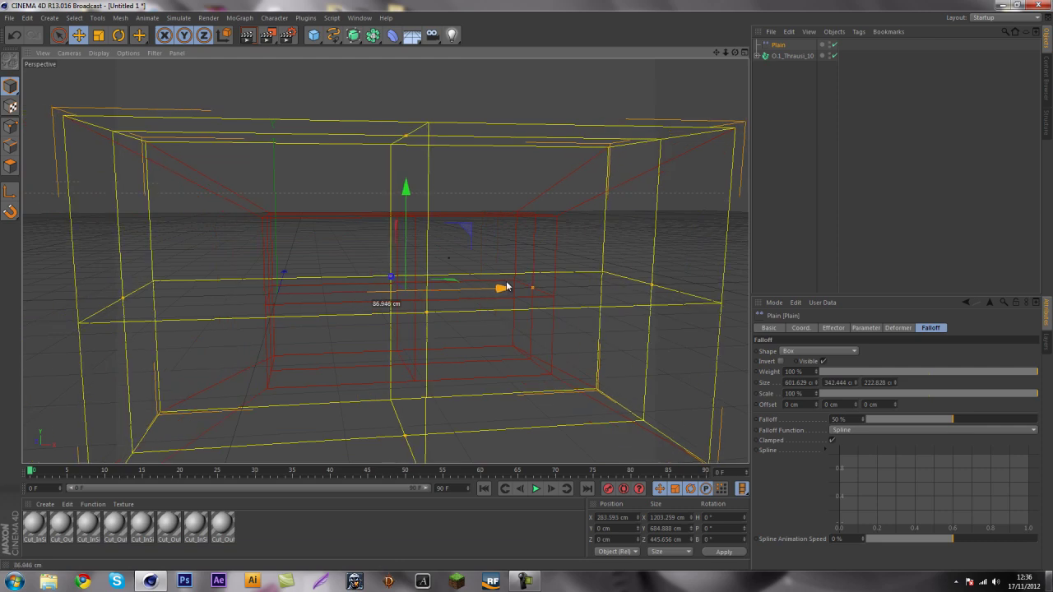
left_click_drag(519, 282, 470, 194)
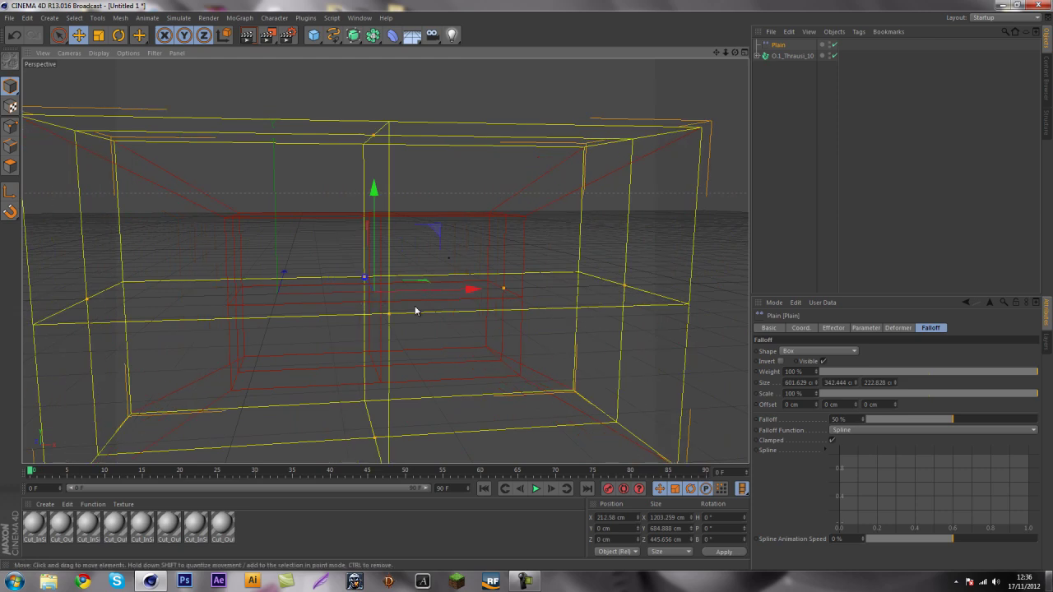
left_click_drag(725, 53, 526, 291)
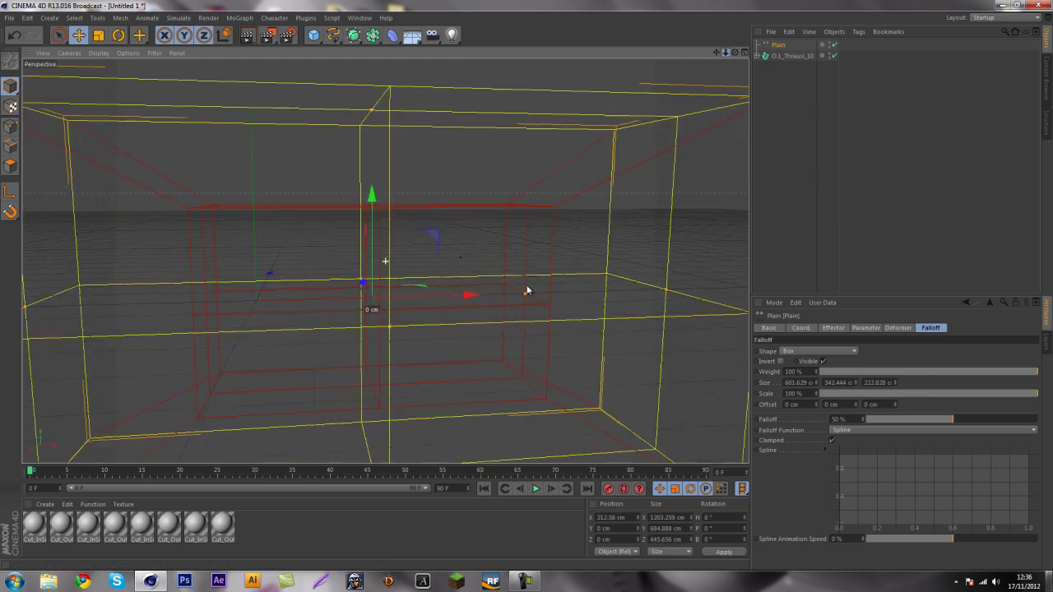
left_click_drag(437, 318, 478, 229)
Step: Rename the fracture object to PIECES
left_click(778, 183)
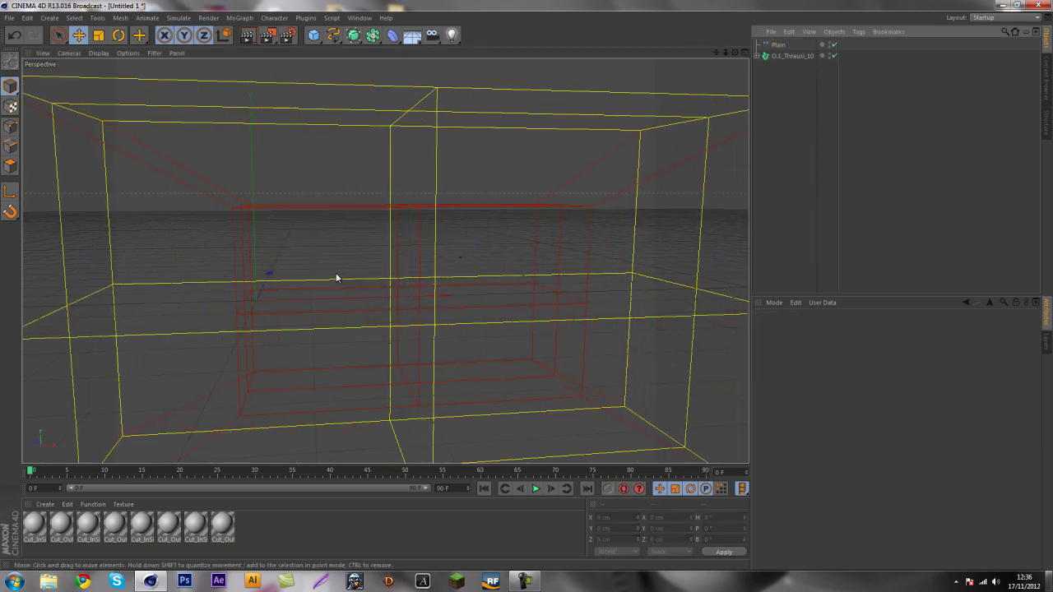
left_click(791, 56)
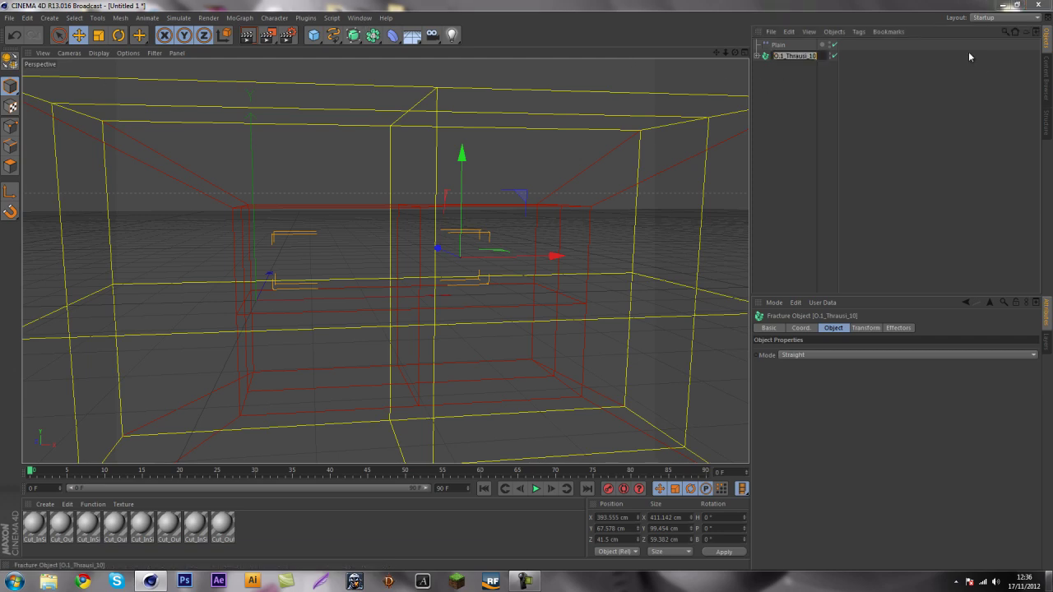
type("3")
type("IECES")
key("Return")
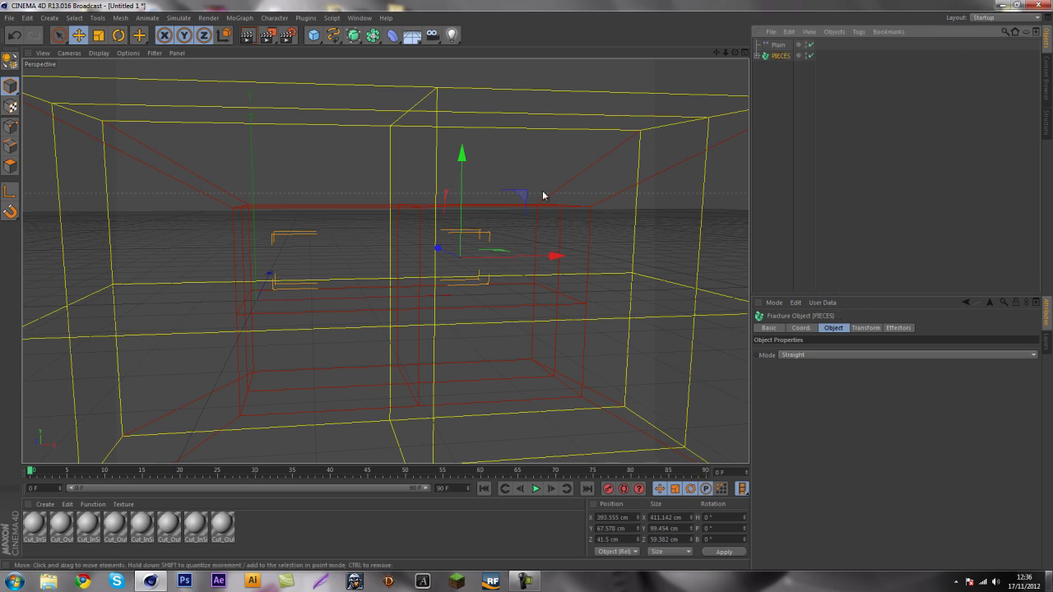
Step: Add a Random effector with a Box falloff
left_click(250, 18)
mouse_move(252, 37)
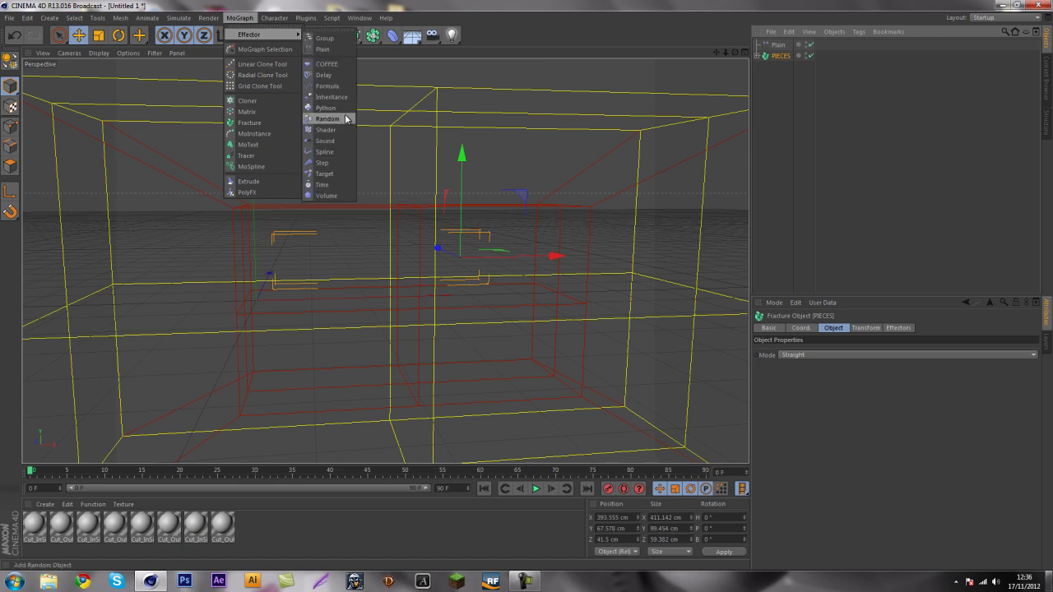
left_click(333, 119)
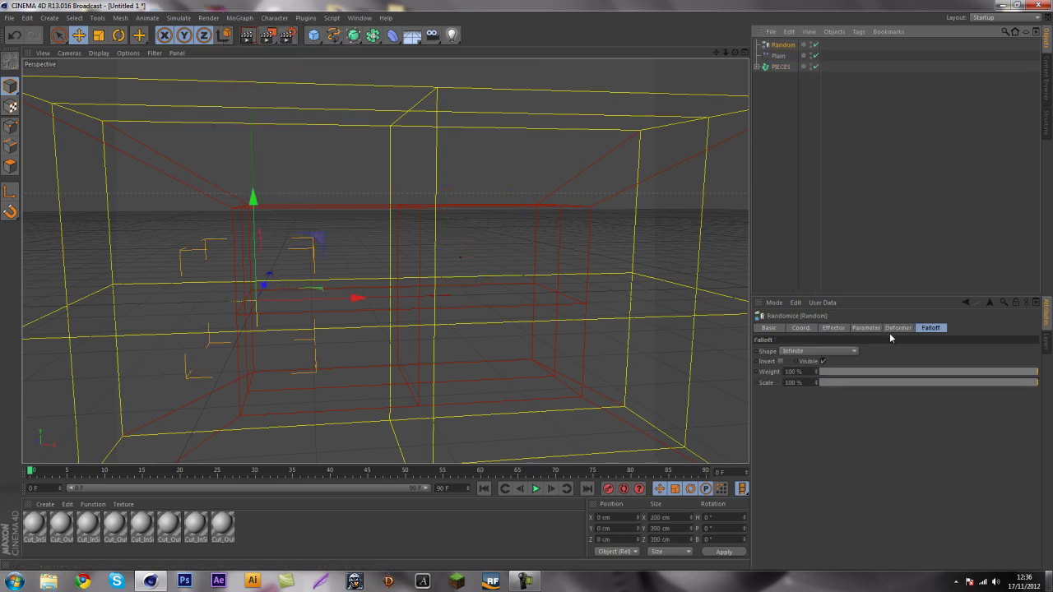
left_click(826, 351)
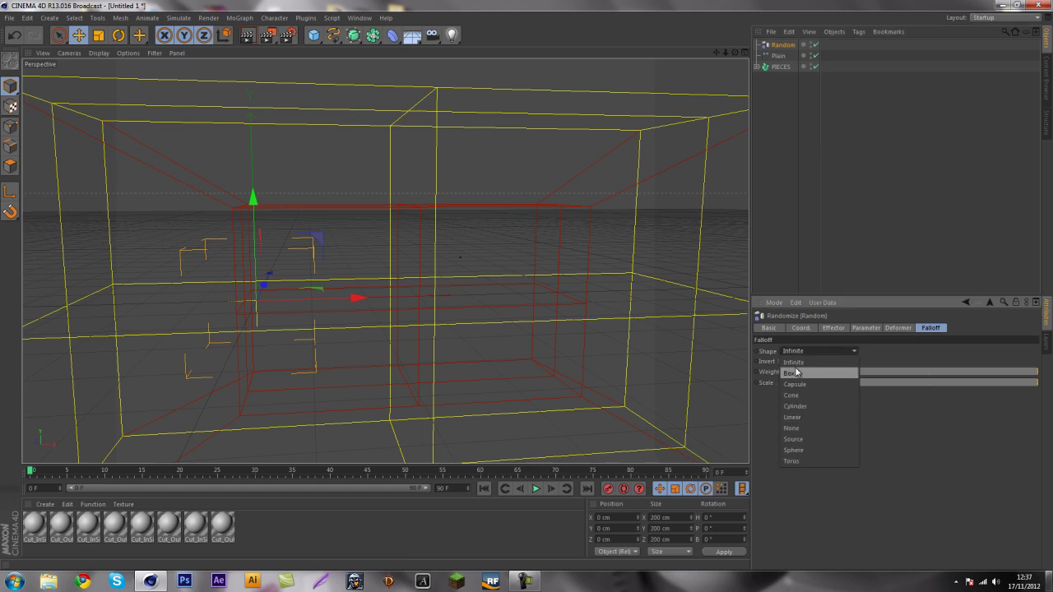
left_click(796, 371)
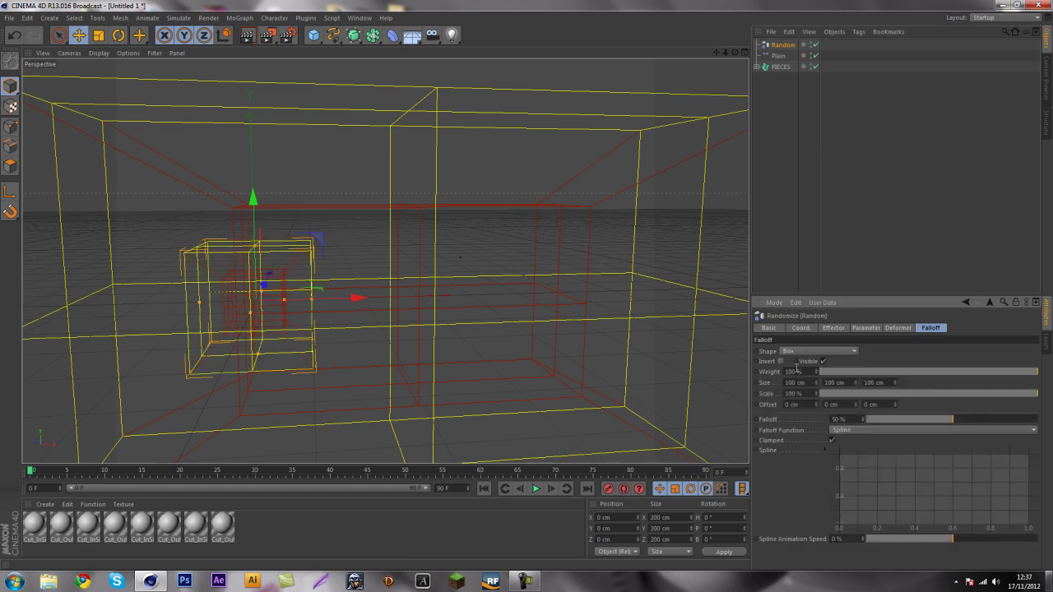
Step: Start copying the Plain falloff's size values into the Random effector's falloff
left_click(777, 56)
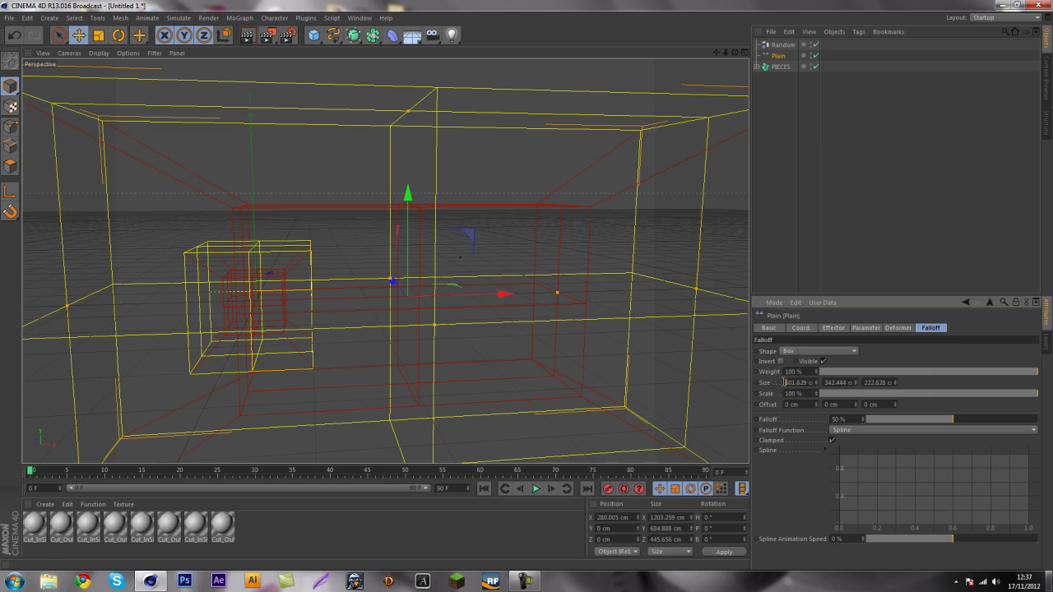
left_click(779, 44)
left_click(786, 382)
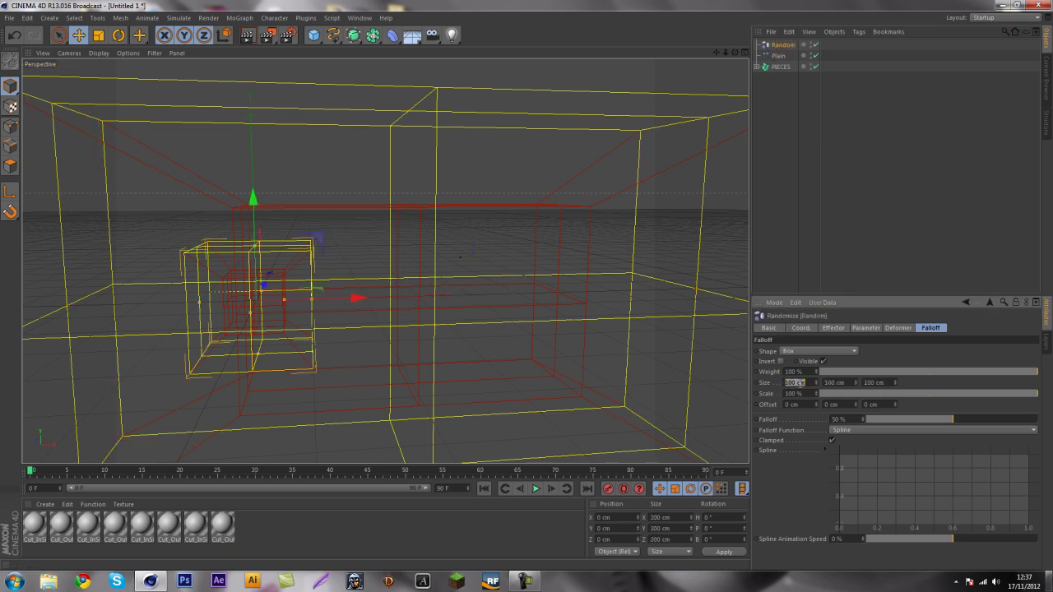
left_click(893, 192)
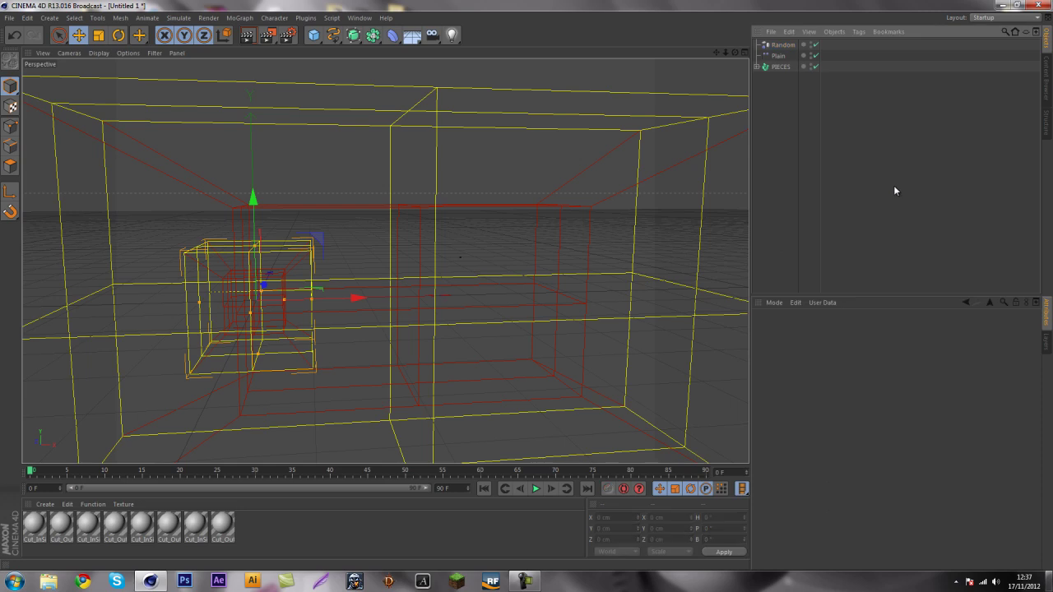
left_click(777, 56)
double_click(842, 383)
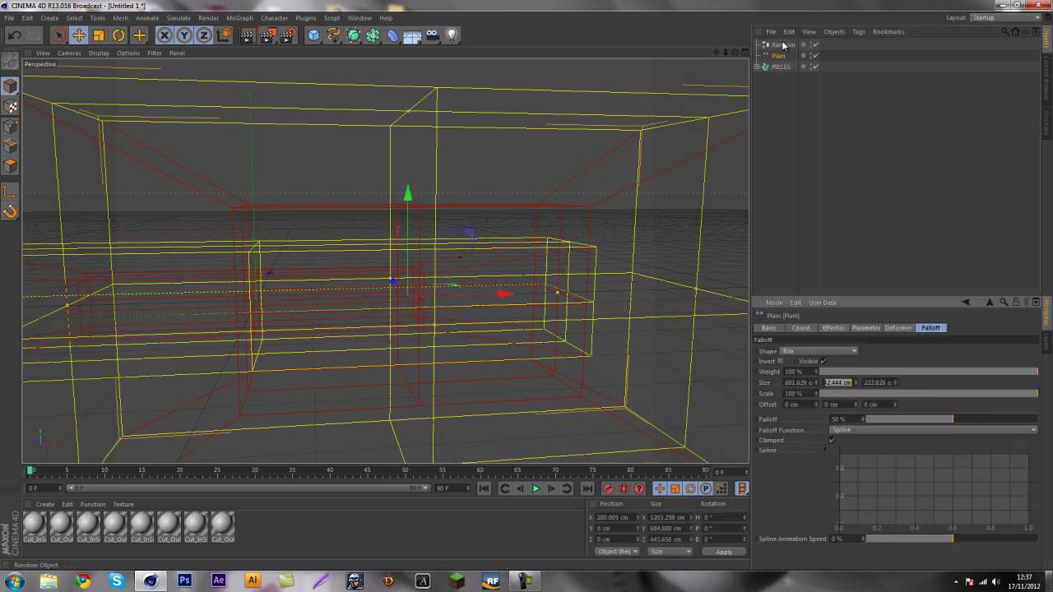
left_click(782, 45)
left_click(849, 383)
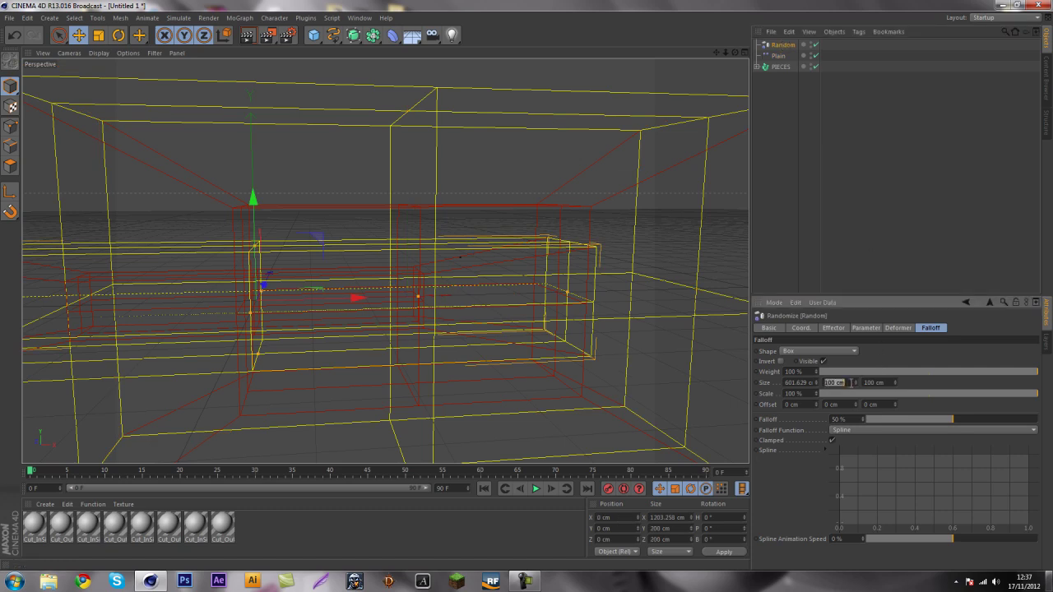
Step: Set the Plain effector's weight back to 100% and enter the Random falloff's Y size
left_click(792, 84)
left_click(777, 56)
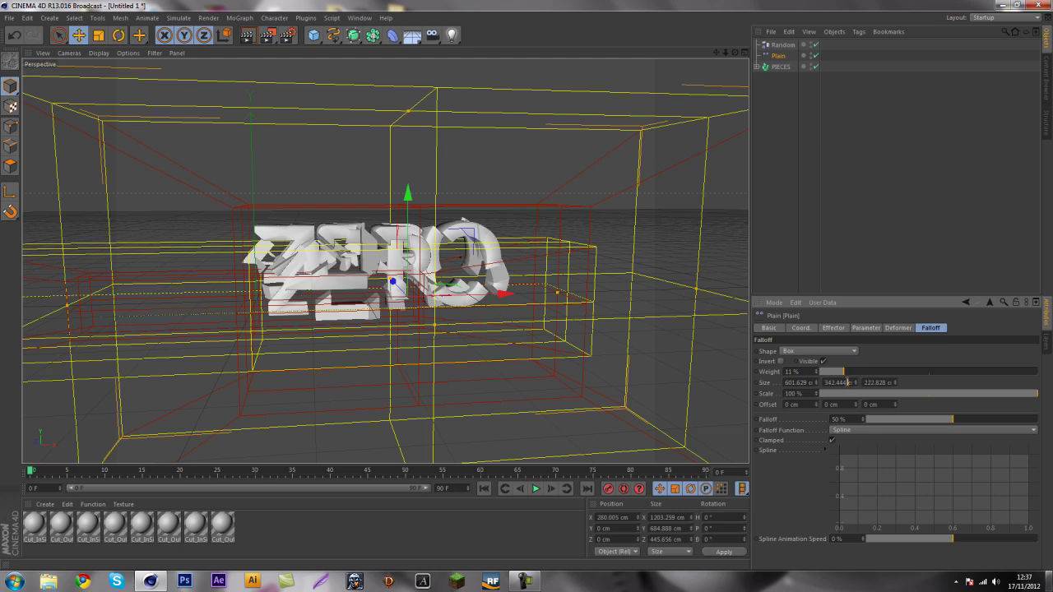
left_click_drag(846, 372, 1020, 372)
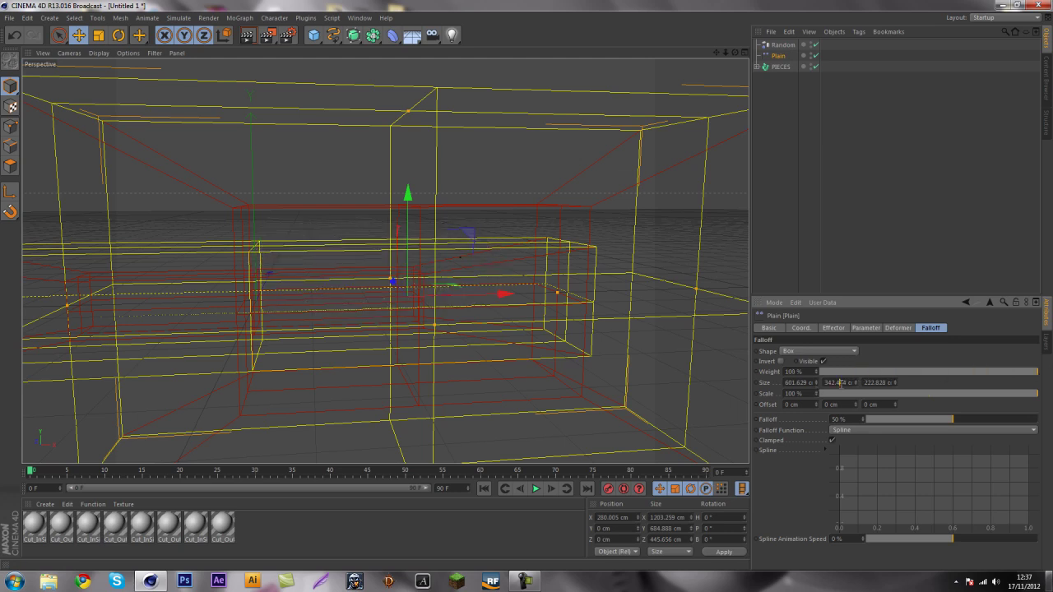
left_click(781, 45)
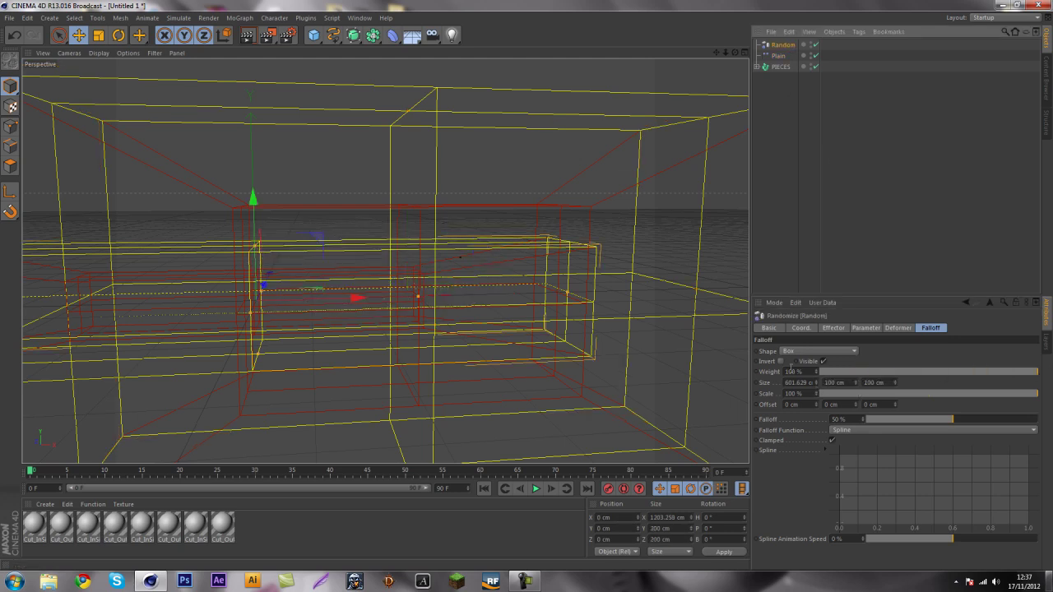
left_click(838, 380)
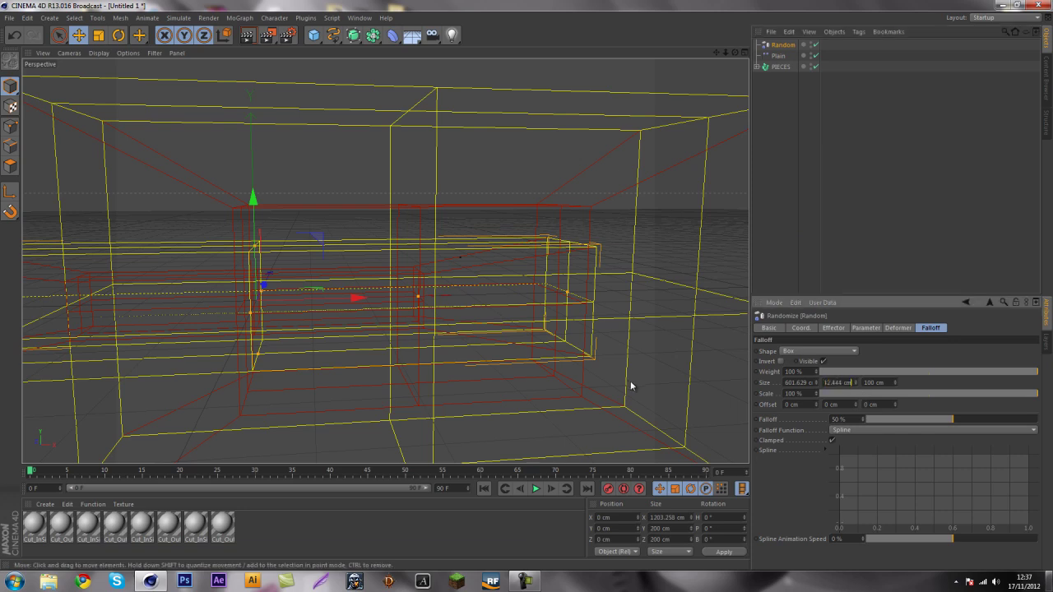
Step: Copy the Plain falloff's 222.828 cm Z size into the Random falloff
left_click(777, 56)
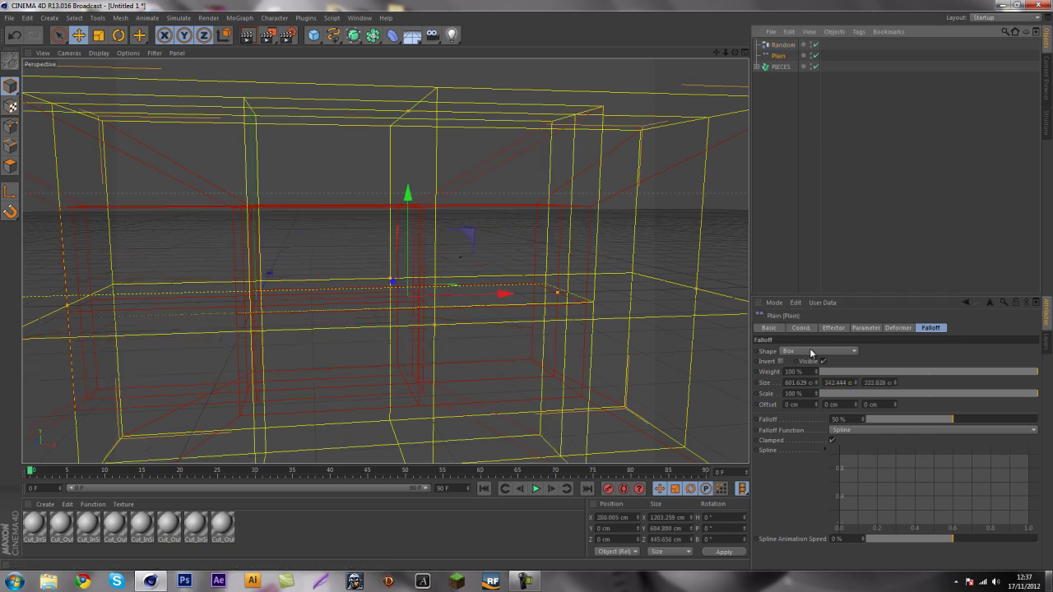
left_click(889, 383)
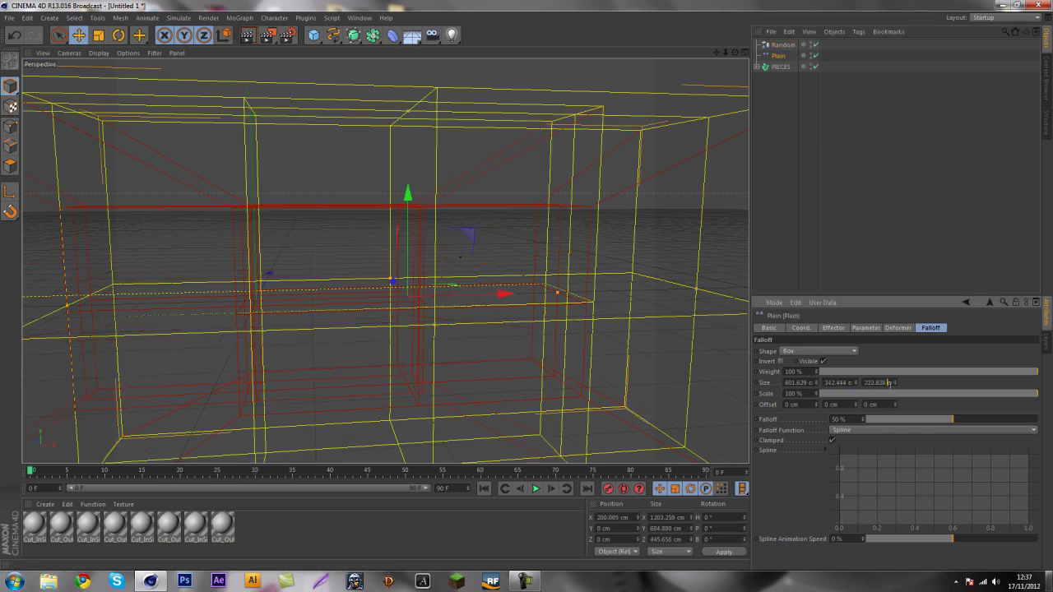
left_click(782, 45)
left_click(887, 383)
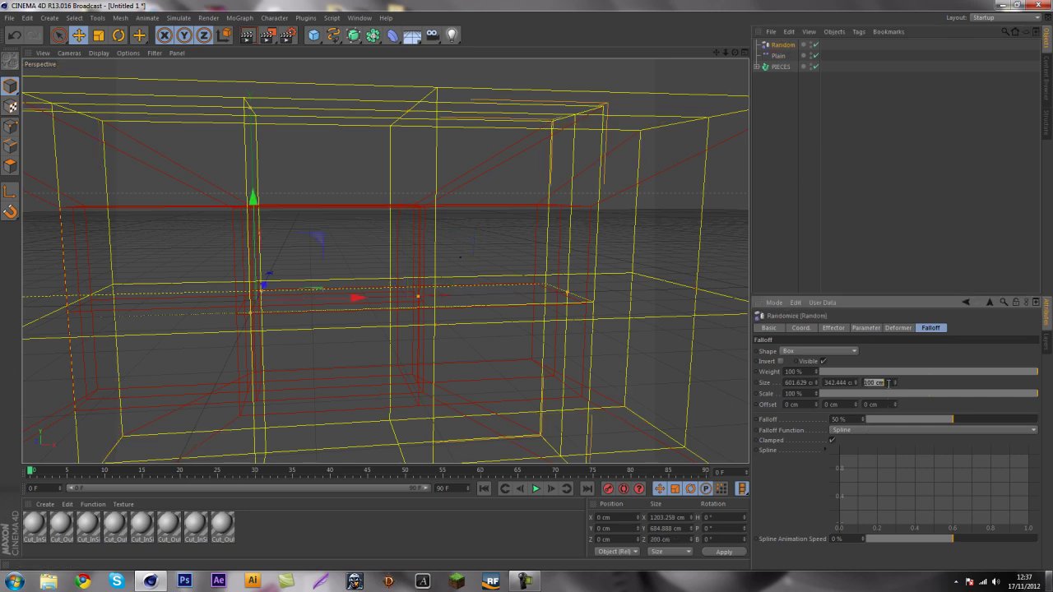
left_click(899, 242)
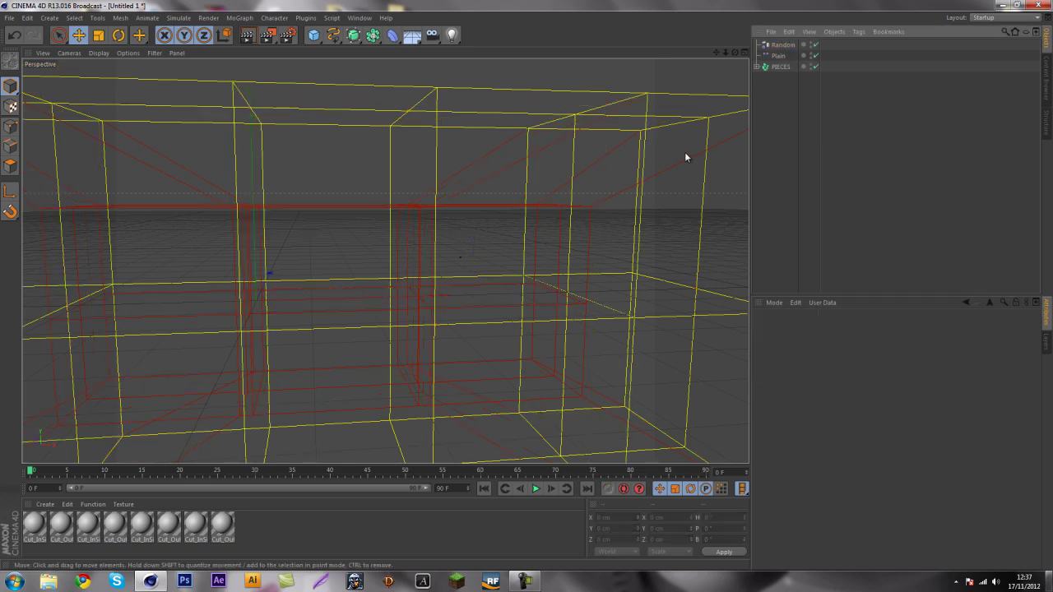
left_click(528, 344)
scroll(526, 285, "down", 10)
scroll(527, 283, "up", 2)
Step: Shift the Random falloff along X and group Random and Plain under a new Null
left_click(786, 44)
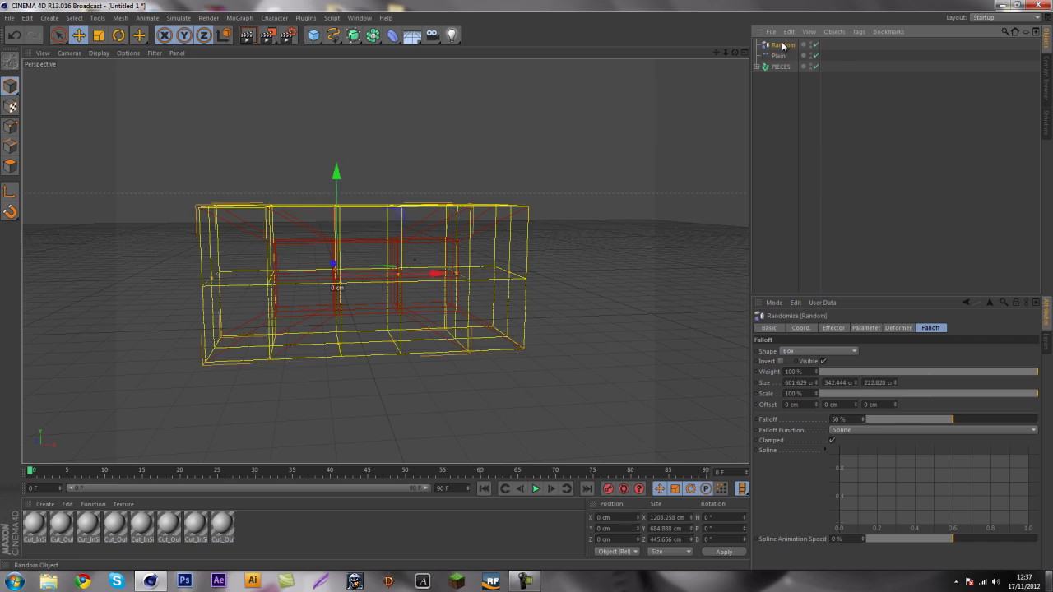
left_click_drag(435, 273, 488, 274)
left_click_drag(822, 91, 781, 51)
key("alt+g")
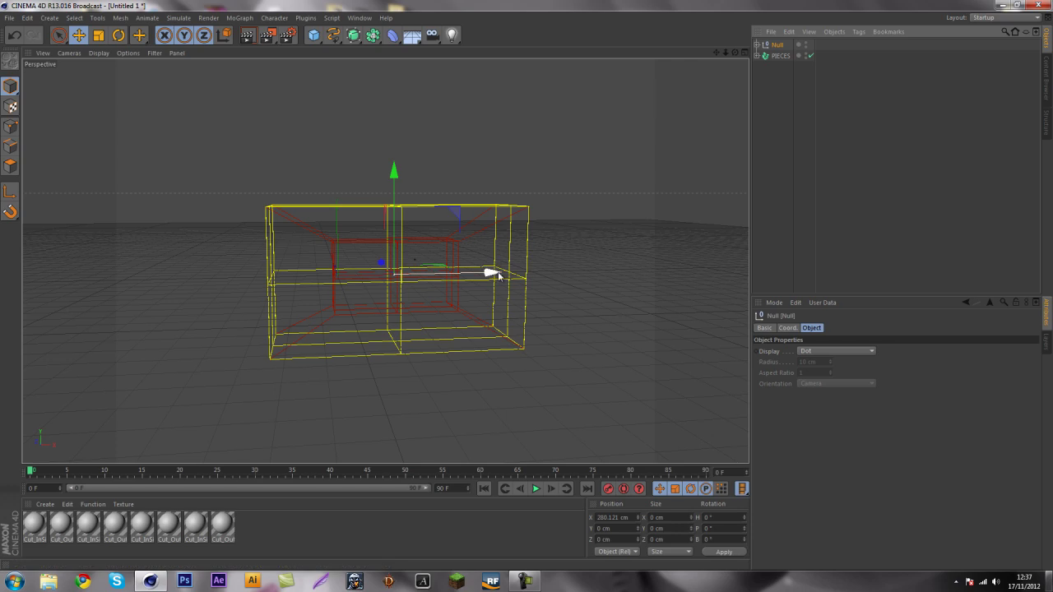
Step: Move the effector Null along X to 262.799 cm
mouse_move(488, 272)
left_mouse_down()
mouse_move(630, 252)
mouse_move(469, 272)
left_mouse_up()
left_click_drag(724, 53, 526, 284)
scroll(526, 286, "down", 3)
scroll(527, 292, "down", 3)
left_click_drag(448, 286, 475, 198)
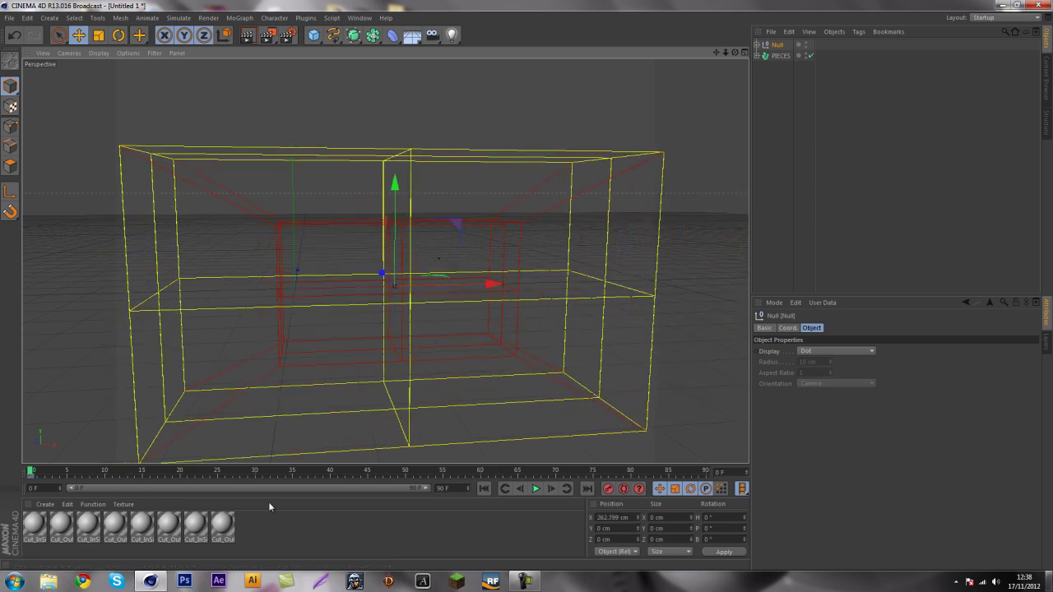
Step: Keyframe the Null sliding from frame 0 to X 1244.385 cm at frame 70, then scrub to check
left_click(33, 474)
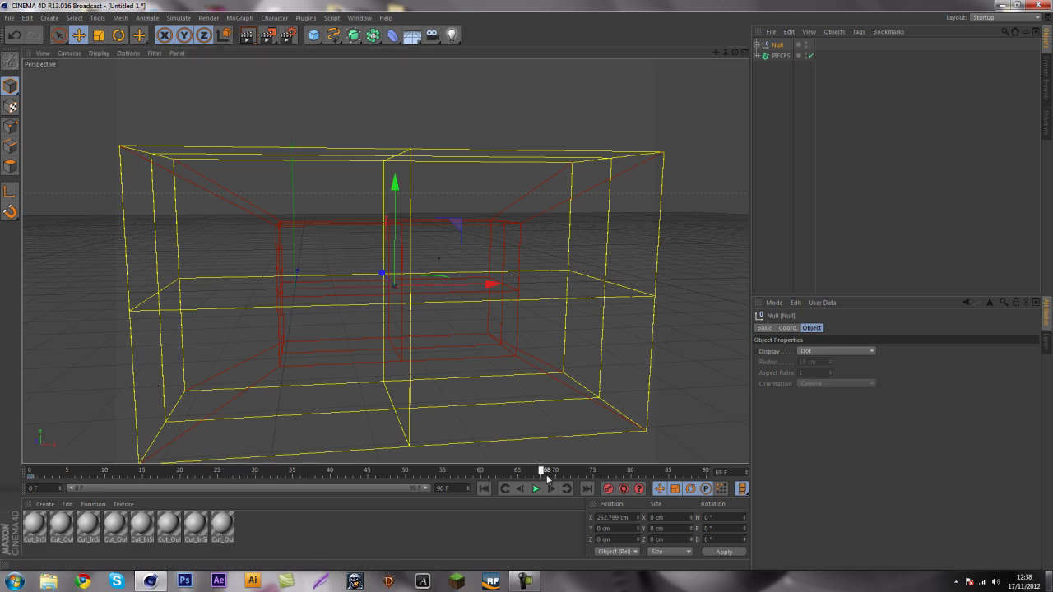
left_click_drag(493, 284, 530, 289)
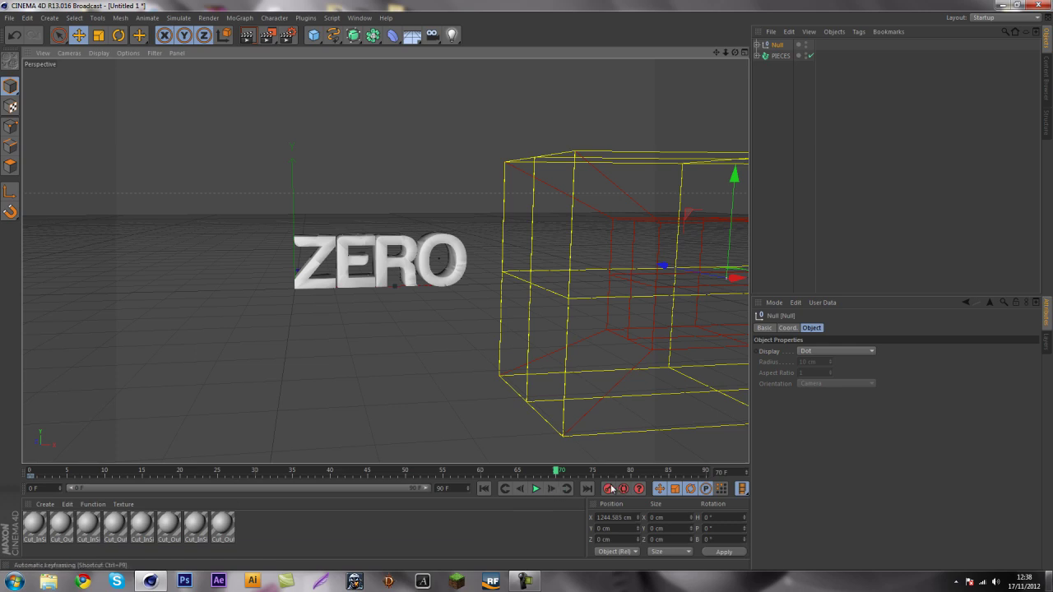
left_click_drag(567, 477, 417, 443)
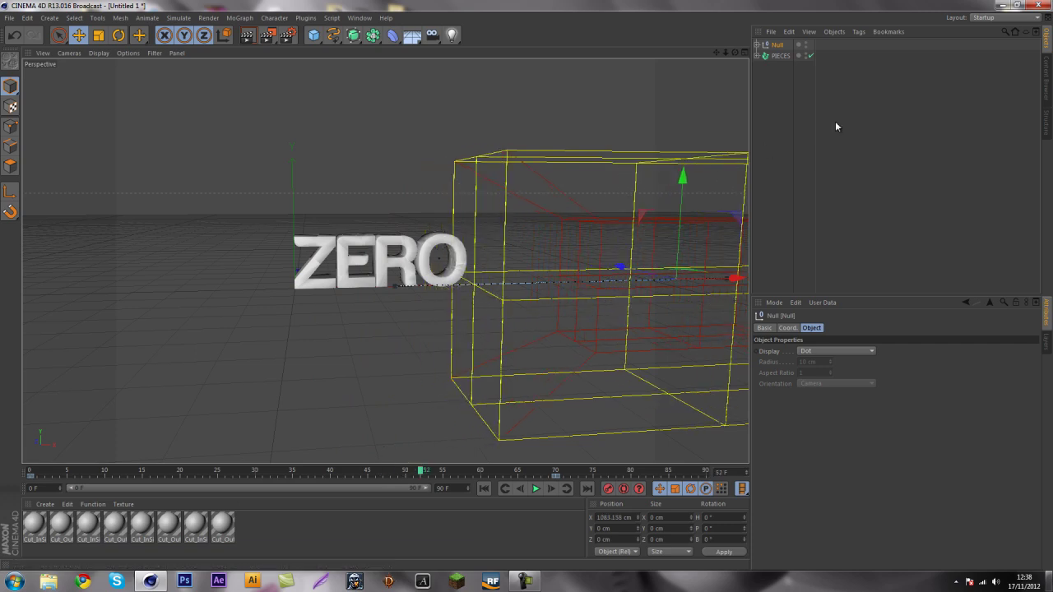
left_click(885, 127)
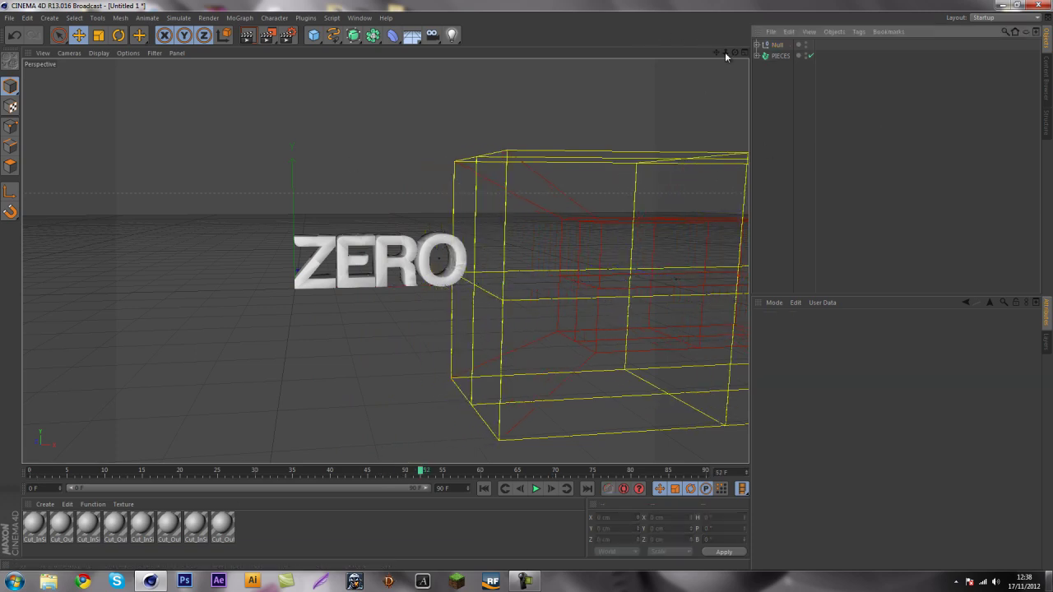
Step: With the PIECES fracture object selected, add a MoGraph Delay effector
scroll(528, 288, "up", 1)
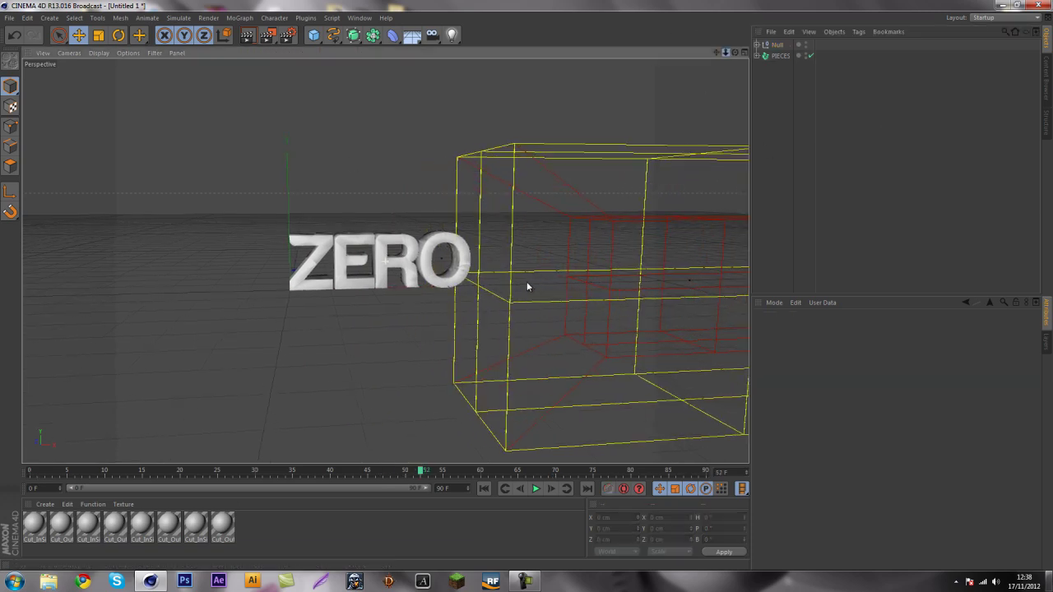
scroll(528, 286, "up", 3)
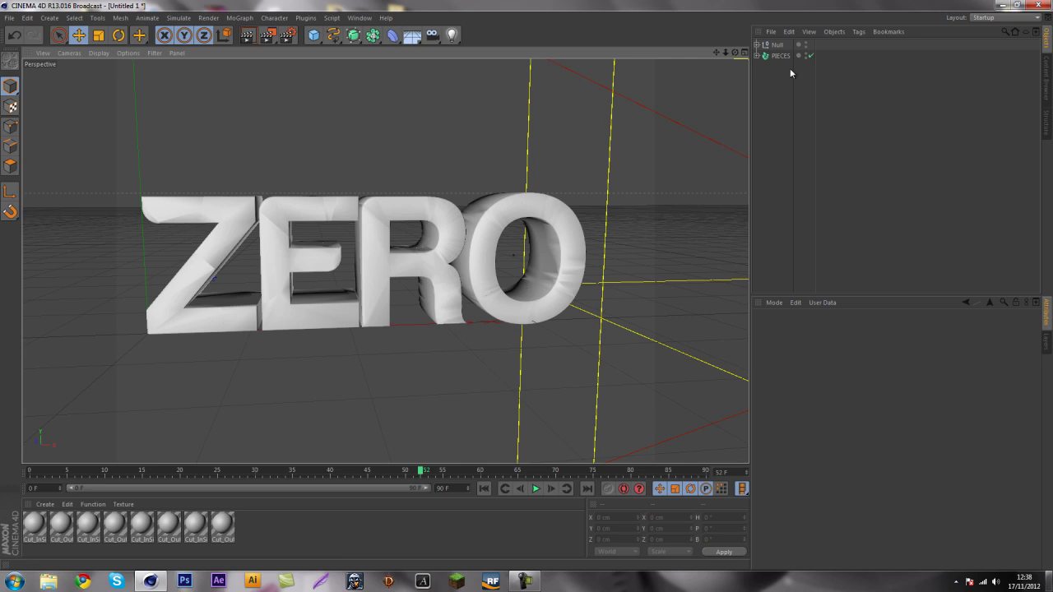
left_click(785, 57)
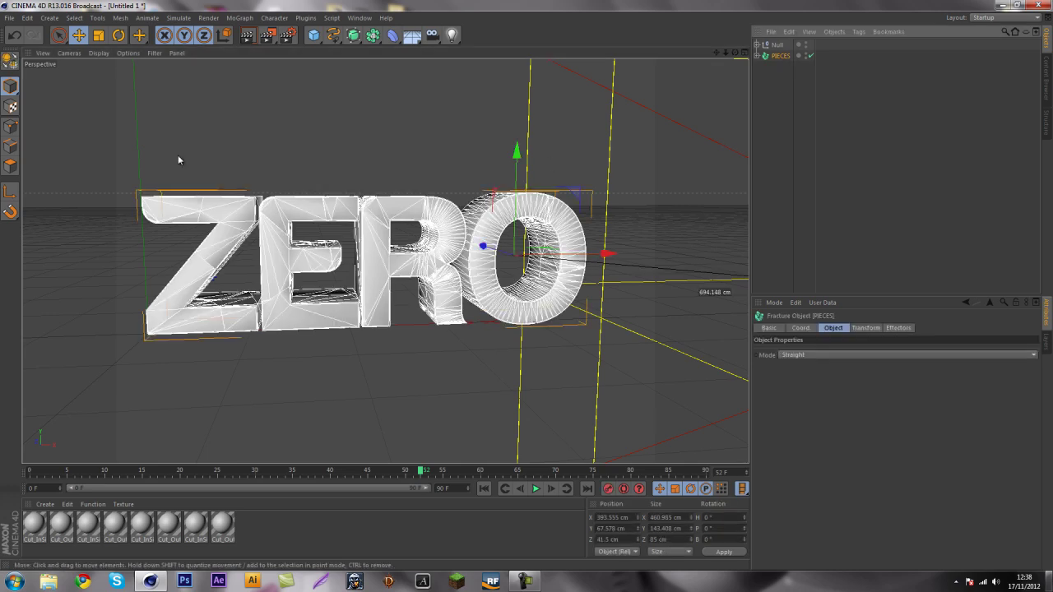
left_click(254, 21)
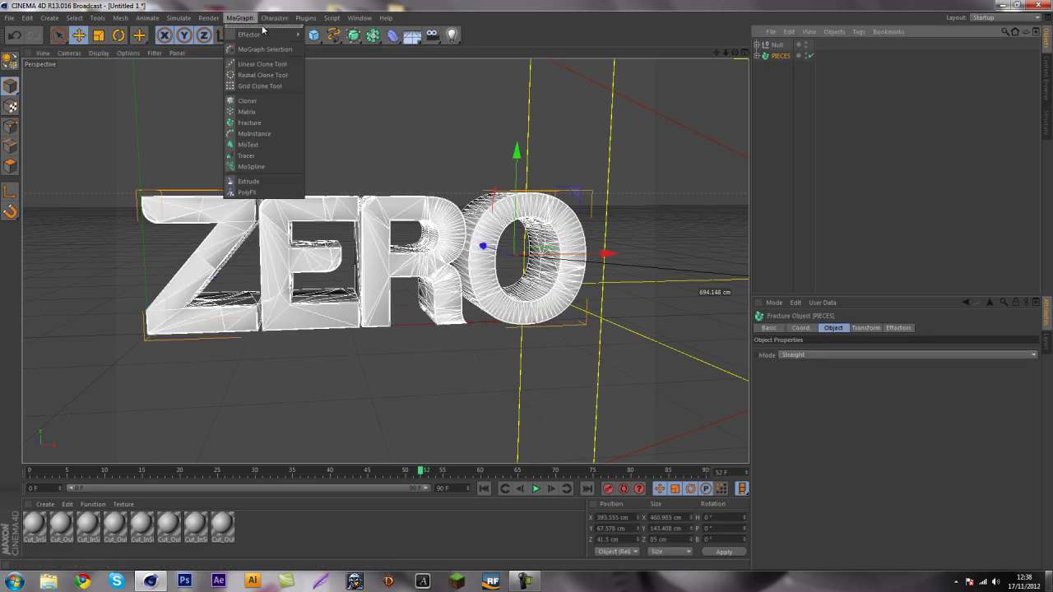
mouse_move(268, 35)
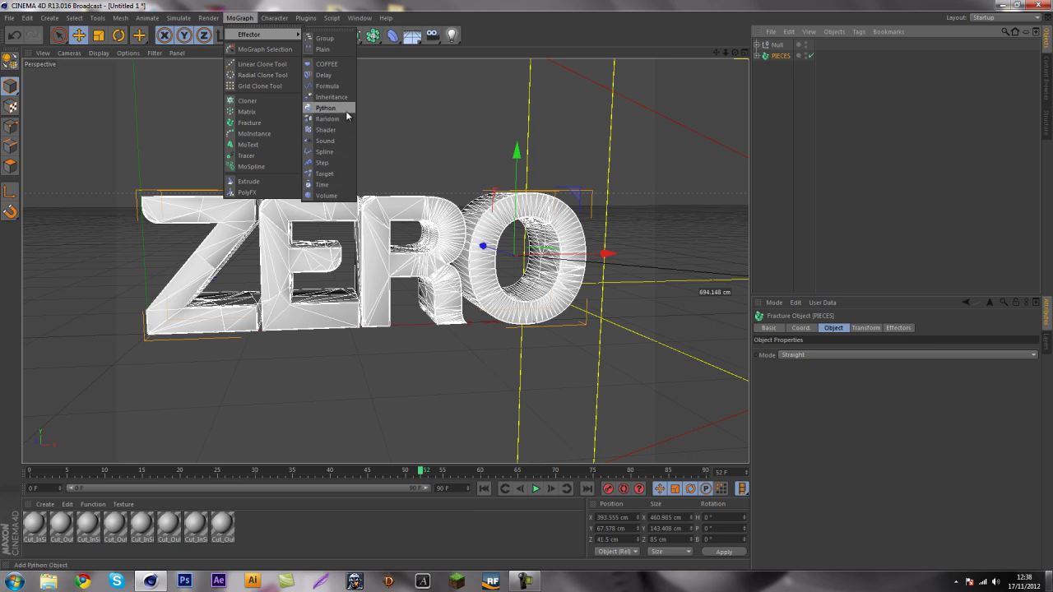
left_click(340, 75)
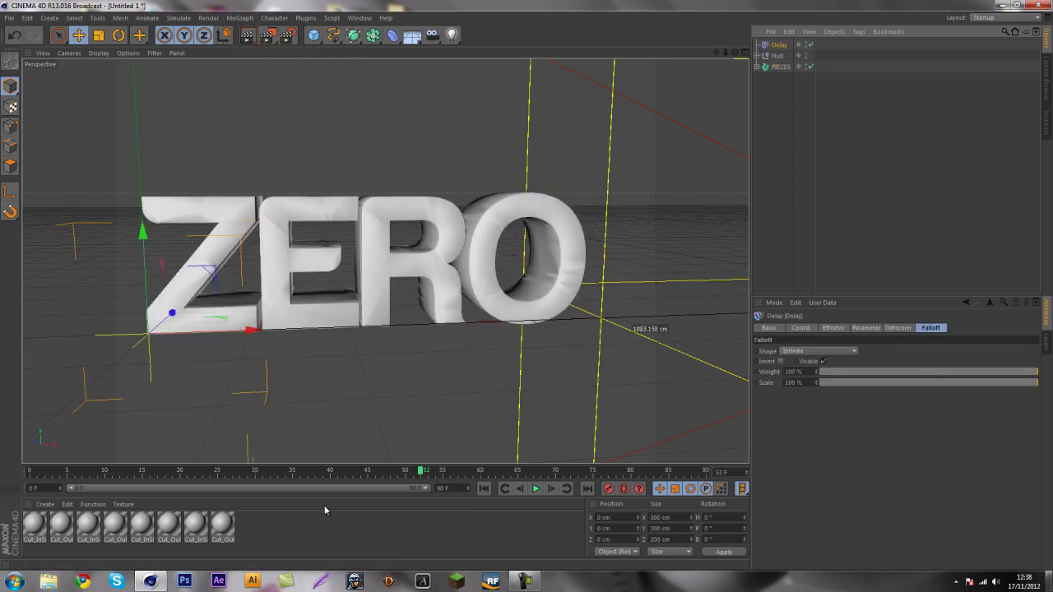
Step: Switch the Delay effector's mode to Spring and scrub the timeline to preview the springy assembly
left_click(865, 328)
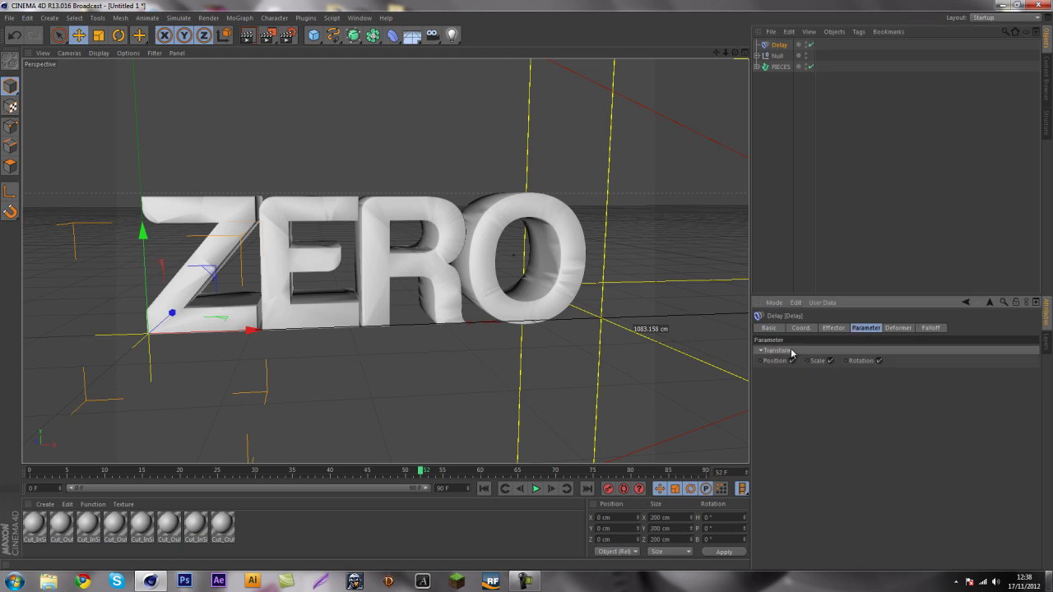
left_click(897, 328)
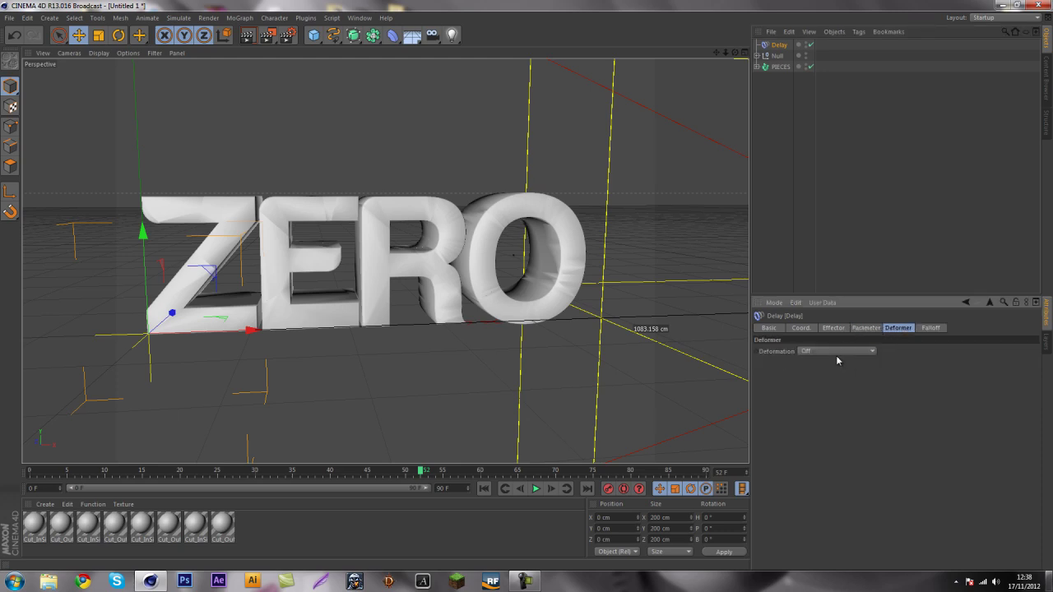
left_click(845, 329)
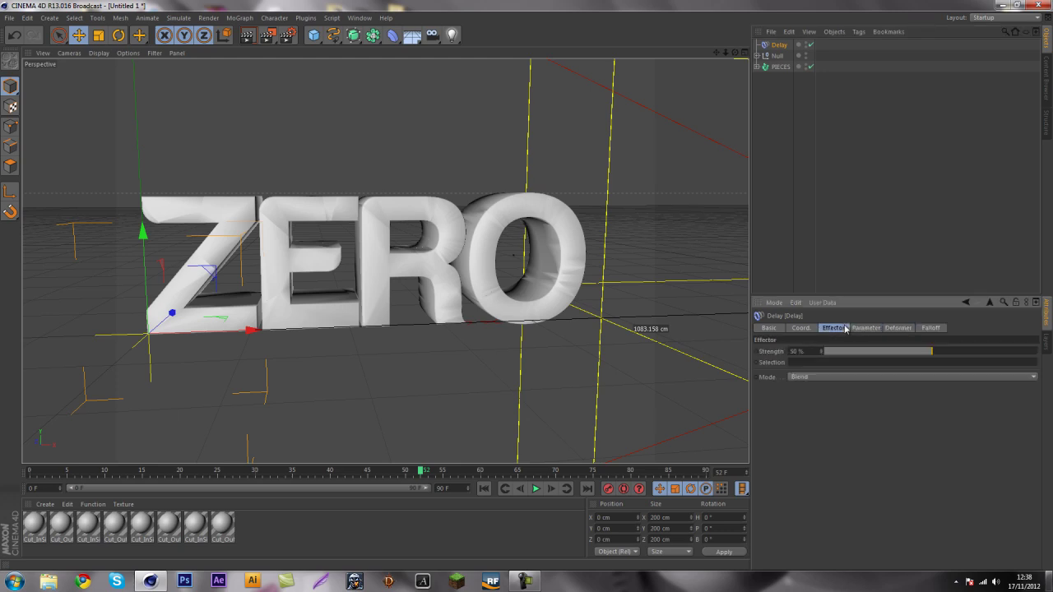
left_click(821, 379)
left_click(842, 410)
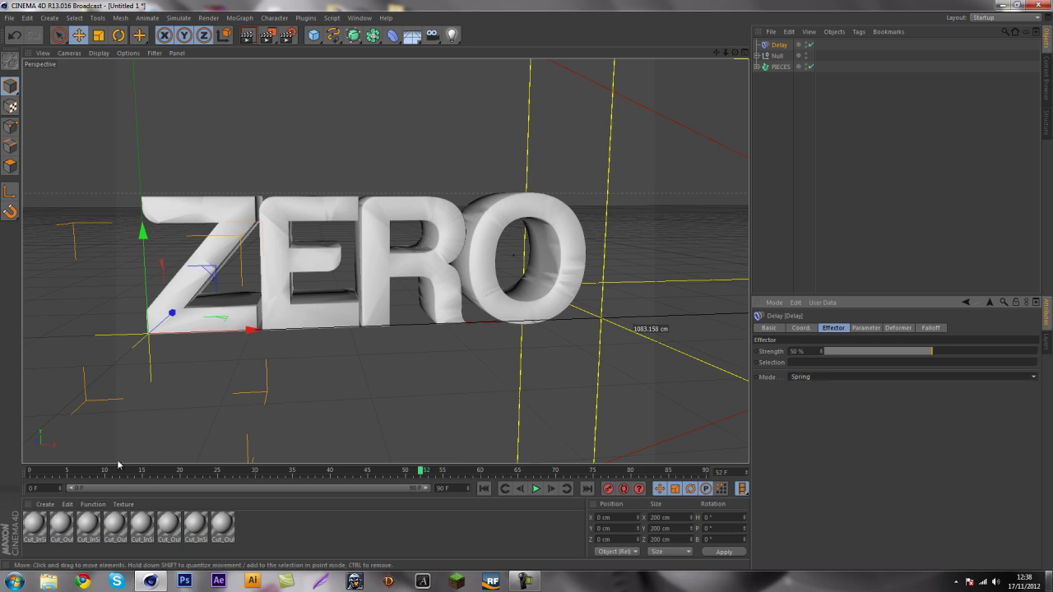
left_click_drag(87, 475, 428, 473)
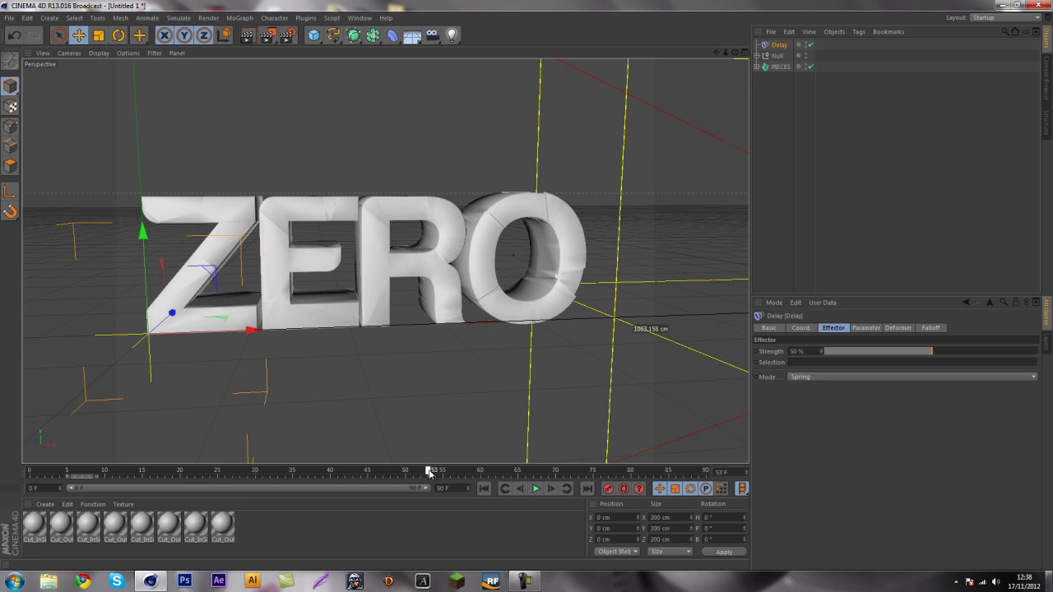
mouse_move(427, 471)
left_mouse_down()
mouse_move(218, 489)
mouse_move(301, 489)
mouse_move(284, 487)
mouse_move(400, 453)
mouse_move(378, 464)
mouse_move(535, 445)
mouse_move(420, 444)
mouse_move(446, 444)
mouse_move(329, 467)
mouse_move(458, 448)
left_mouse_up()
left_click(483, 489)
left_click(537, 488)
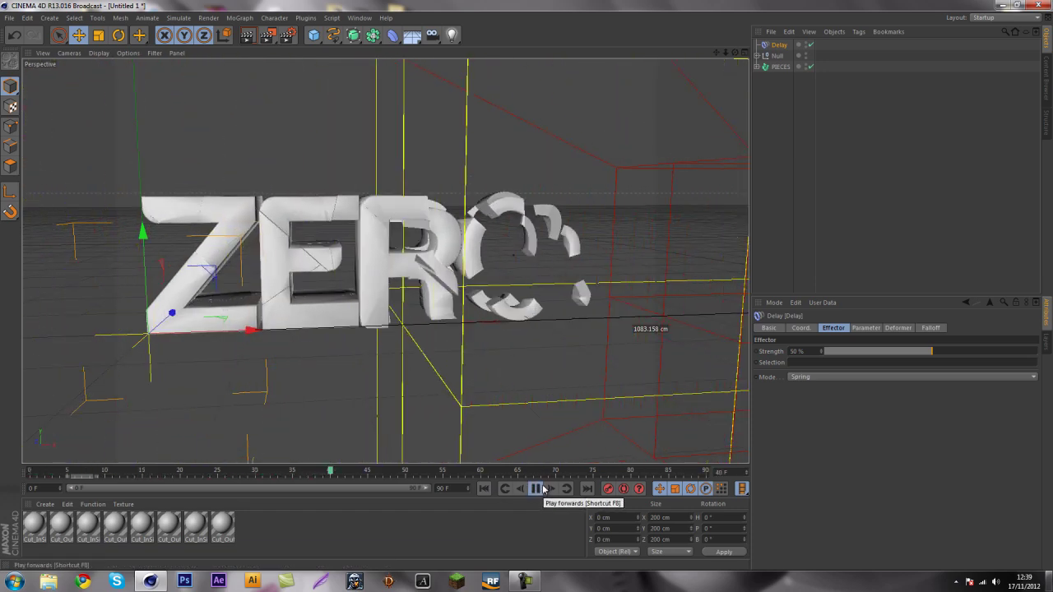
left_click(536, 488)
left_click(410, 473)
left_click_drag(410, 473, 640, 473)
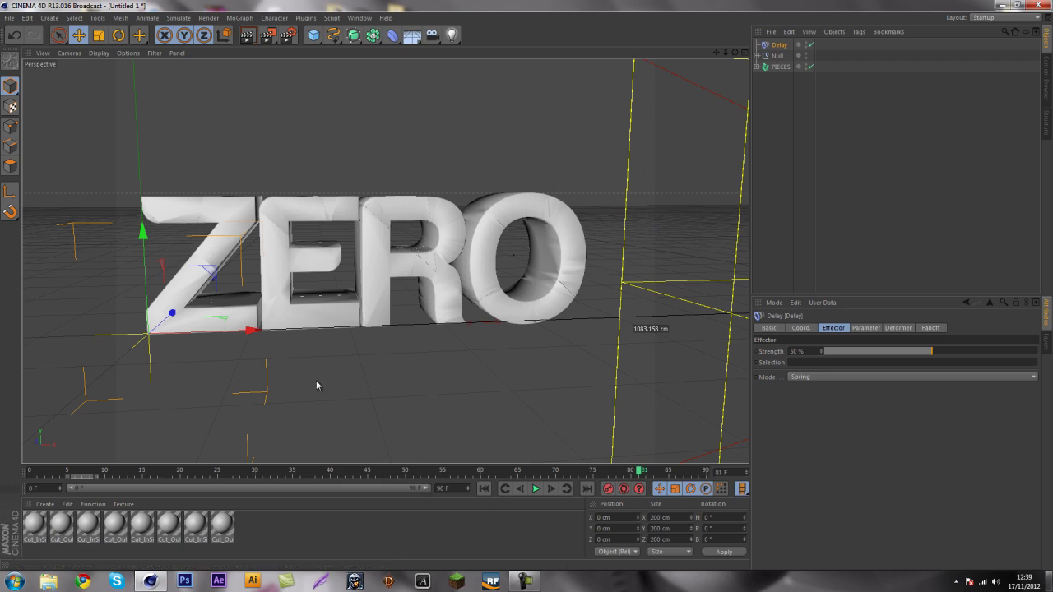
mouse_move(531, 587)
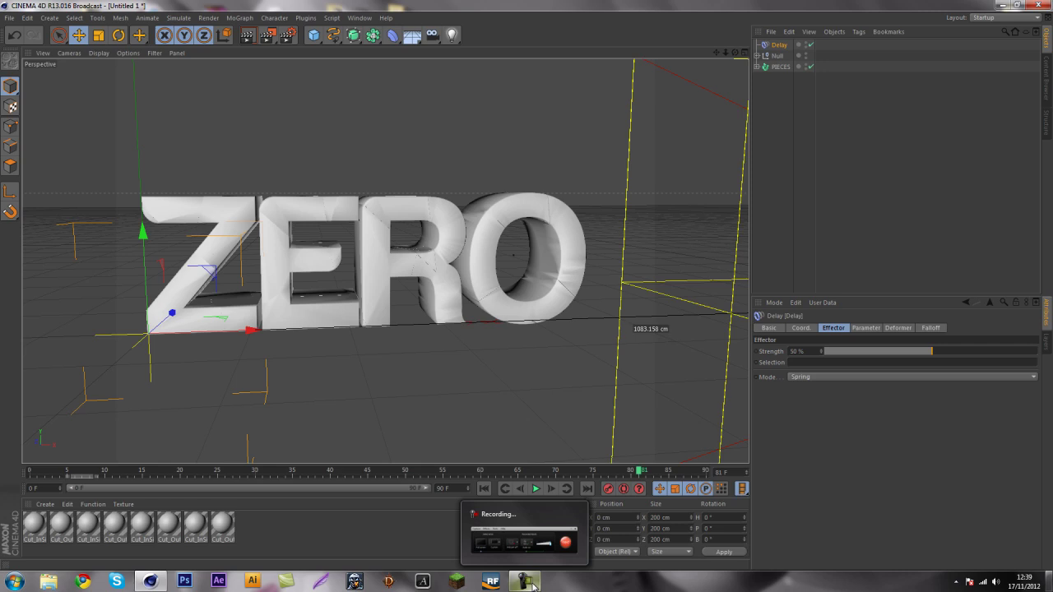
left_click(533, 586)
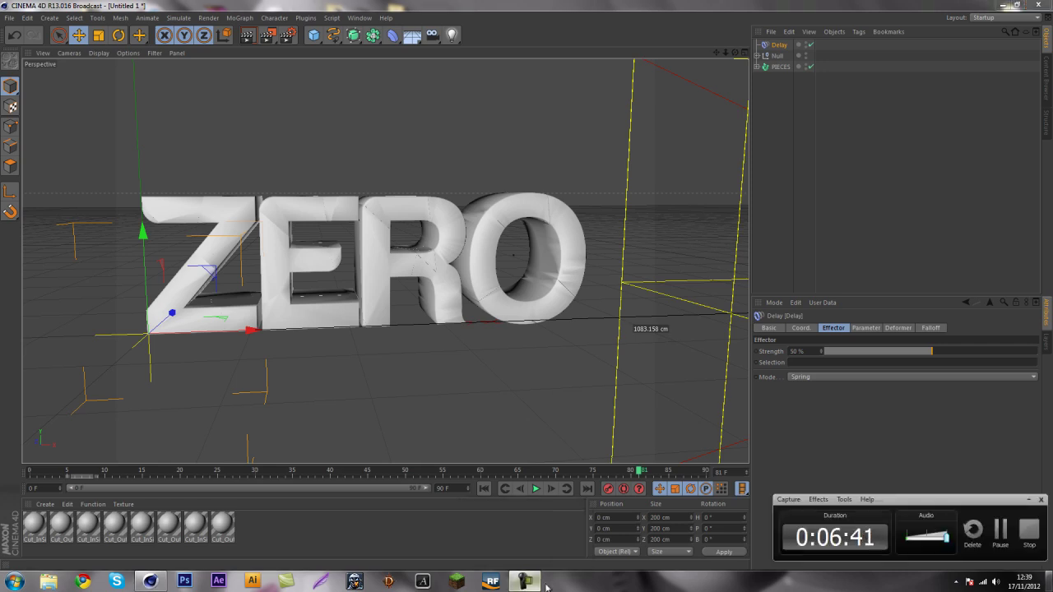